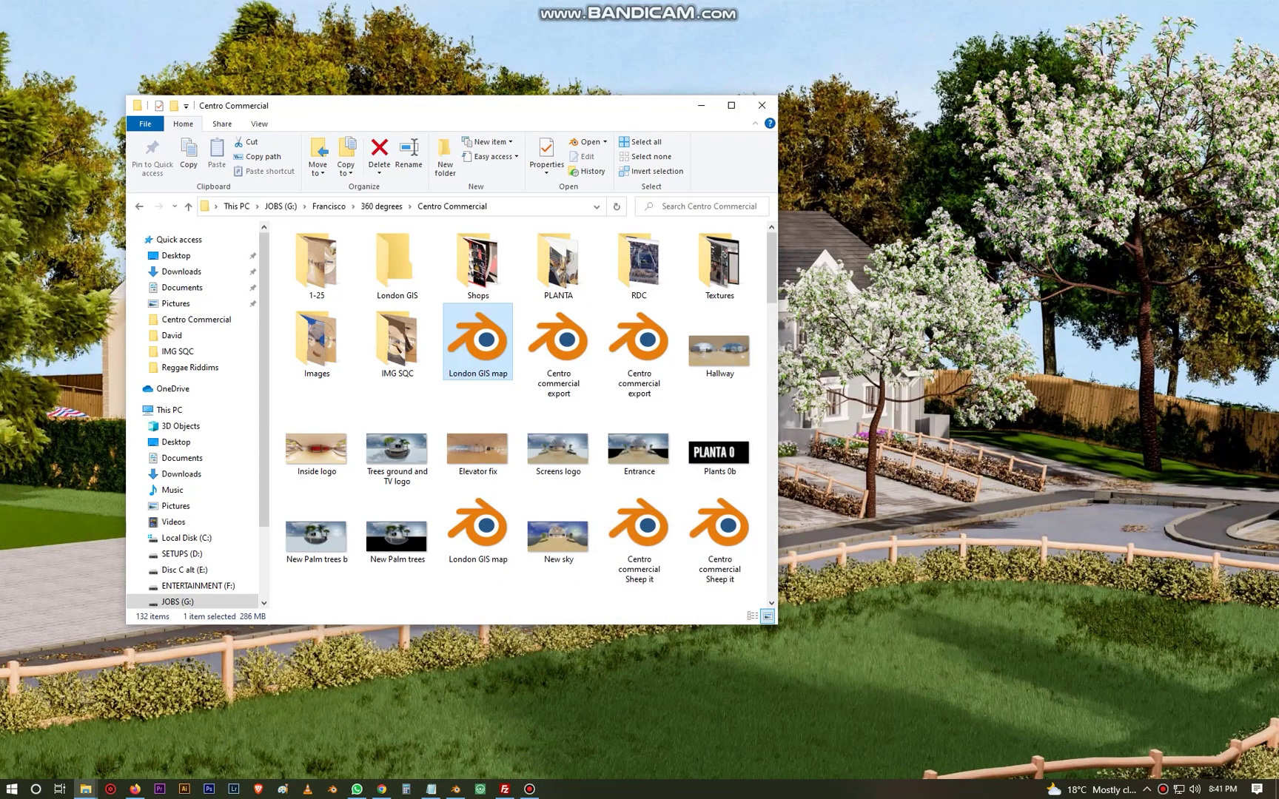
Switch to Blender and examine the mall, the surrounding city, the river and the boats in the London GIS map scene.
click(701, 106)
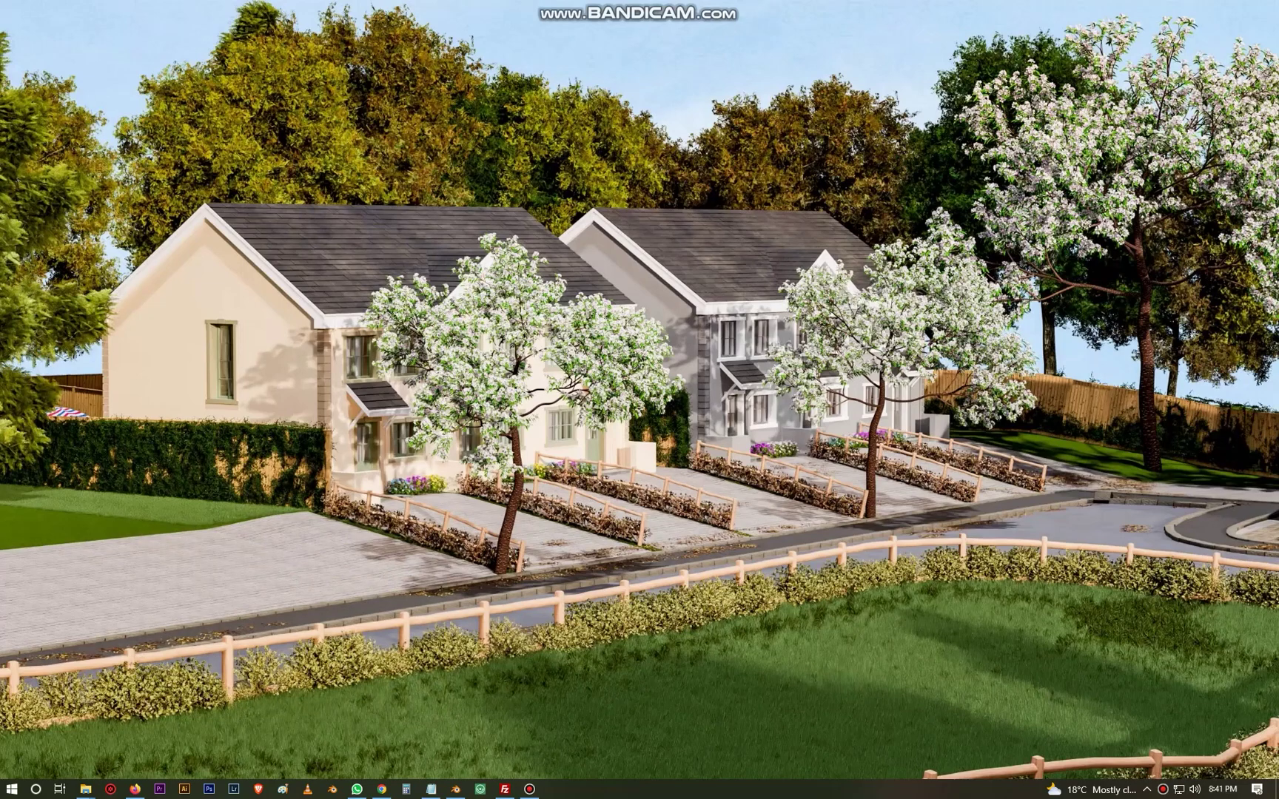
click(456, 788)
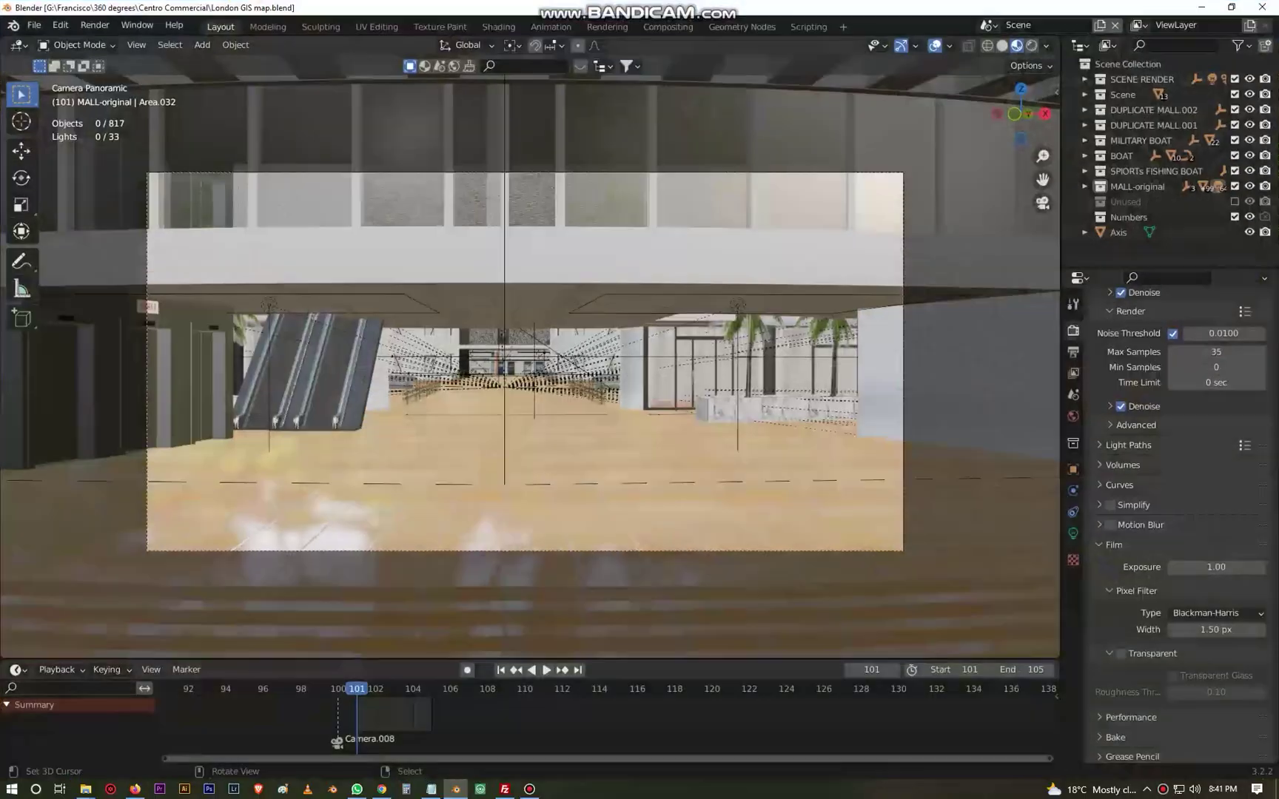
scroll(529, 363, down, 1)
middle_drag(530, 363, 651, 403)
scroll(548, 414, down, 8)
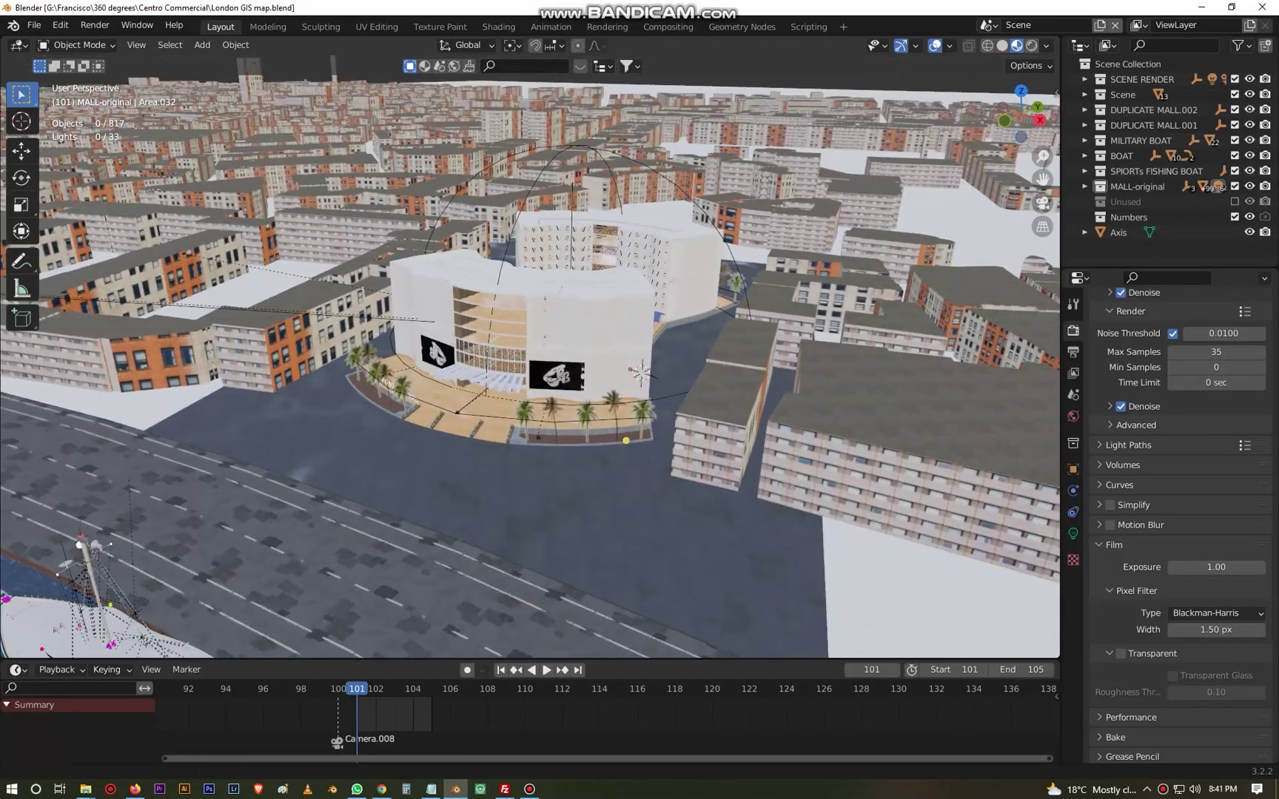
scroll(529, 355, up, 8)
scroll(840, 521, down, 15)
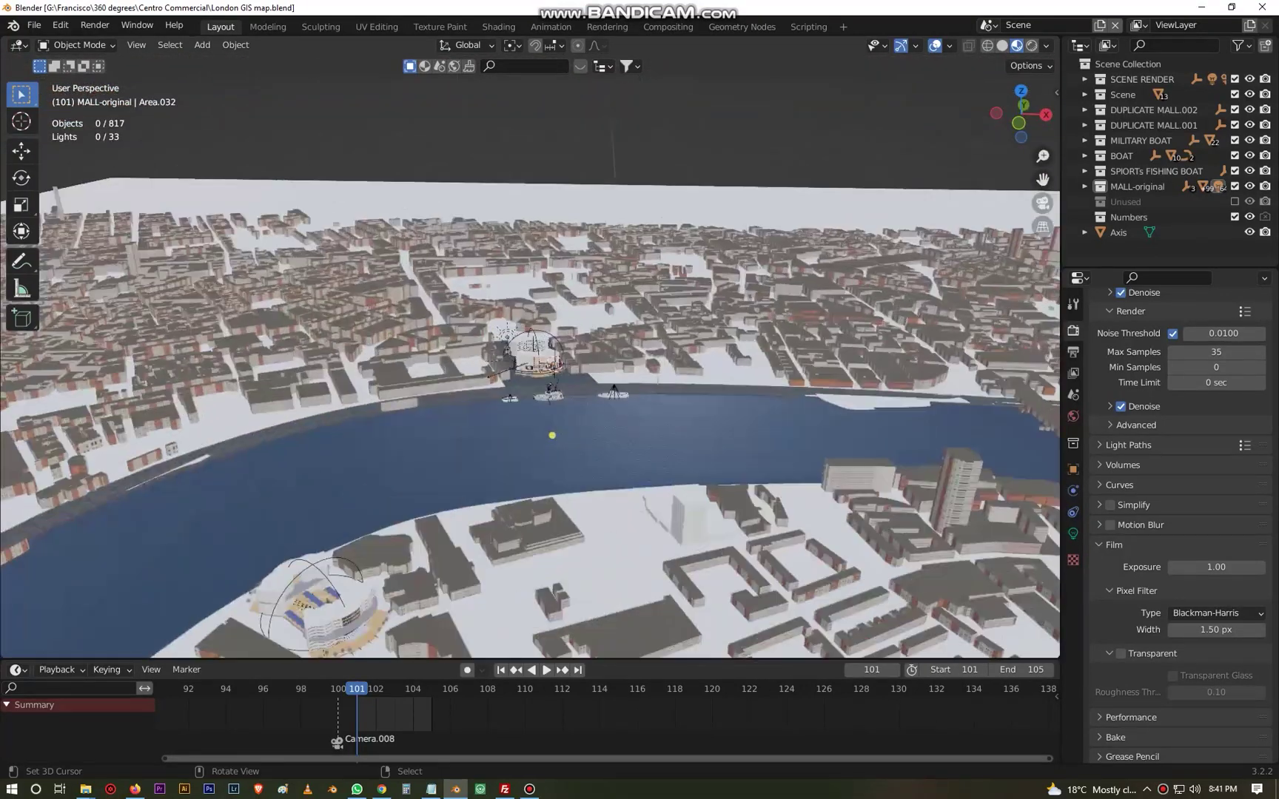
scroll(529, 357, up, 12)
middle_drag(530, 357, 500, 312)
scroll(555, 329, down, 3)
scroll(444, 355, up, 1)
scroll(444, 356, down, 3)
scroll(499, 352, up, 1)
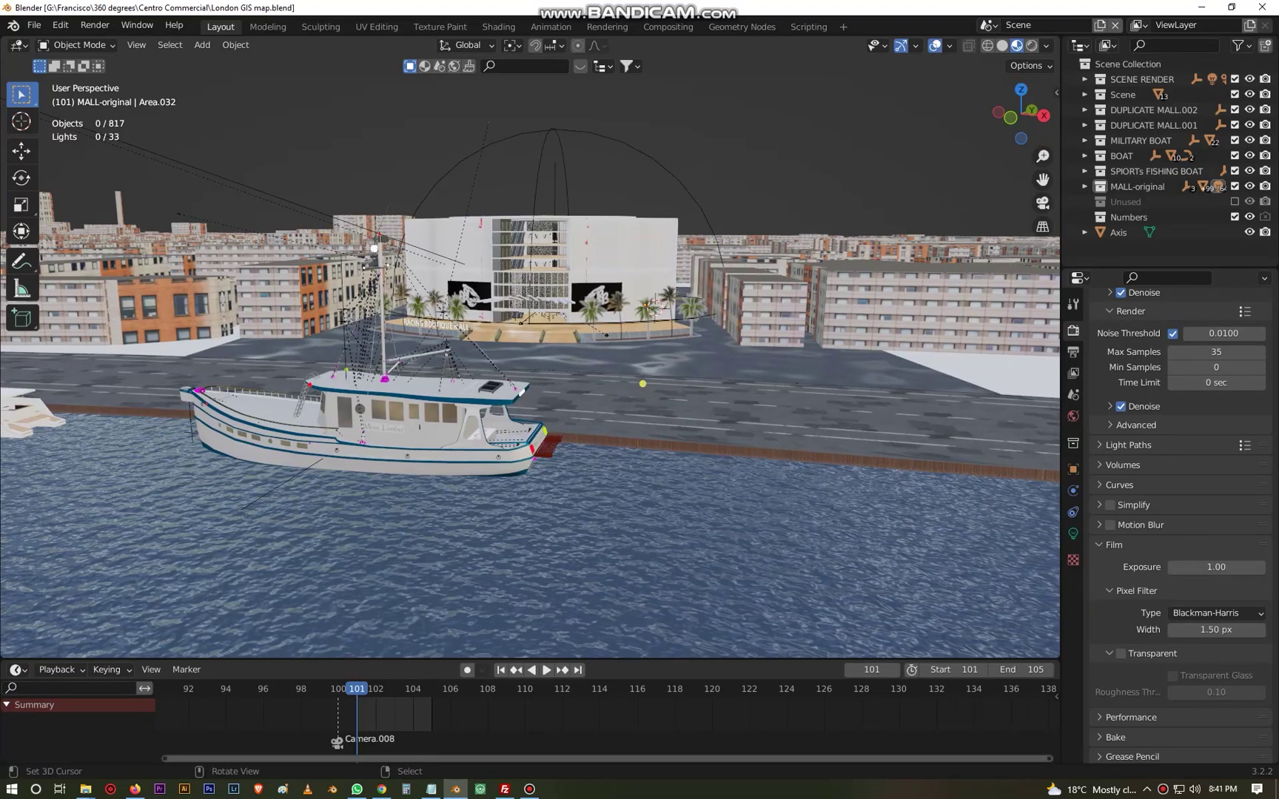
Return to the panoramic camera view and select Camera.008 by its frame.
key(KP_0)
middle_drag(500, 312, 466, 339)
scroll(466, 339, down, 4)
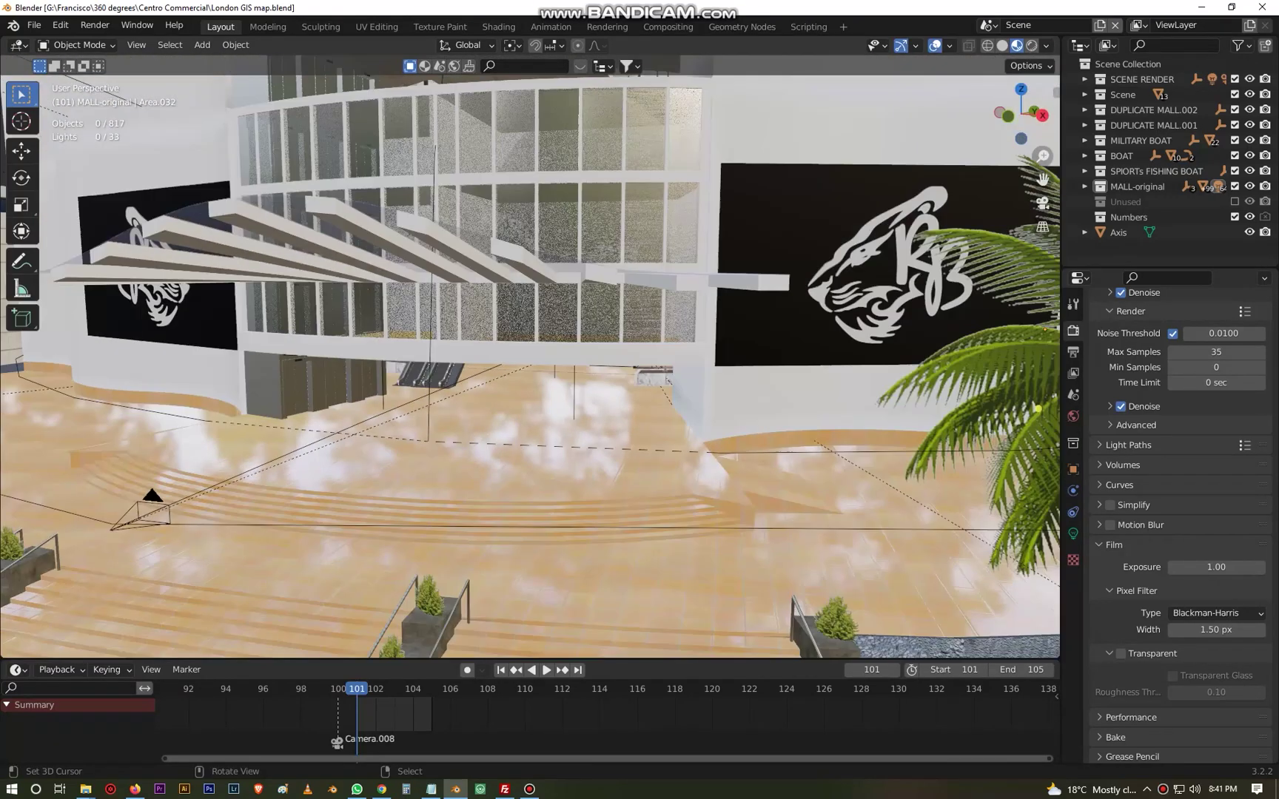
key(KP_0)
click(500, 518)
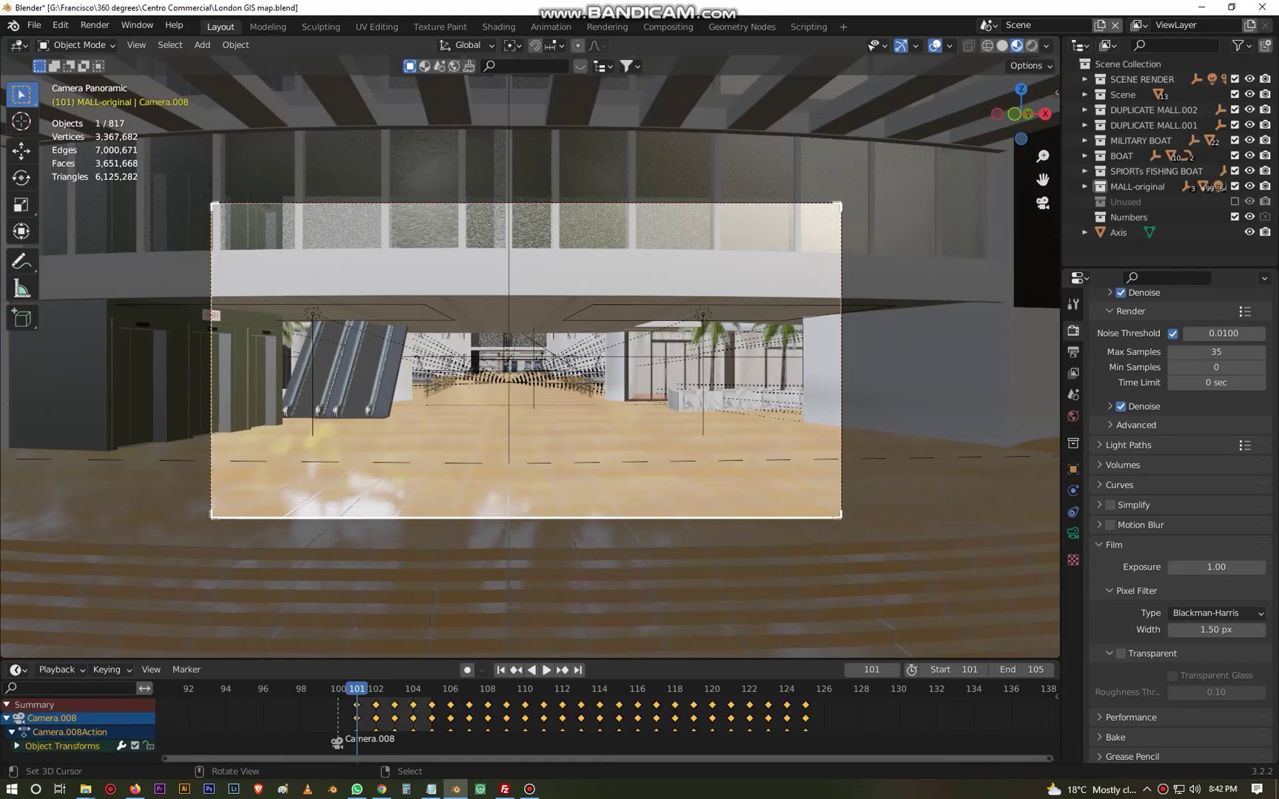
Show the mall entrance around the selected camera, changing the viewport shading to solid and finally to wireframe.
scroll(501, 510, down, 4)
middle_drag(500, 510, 445, 530)
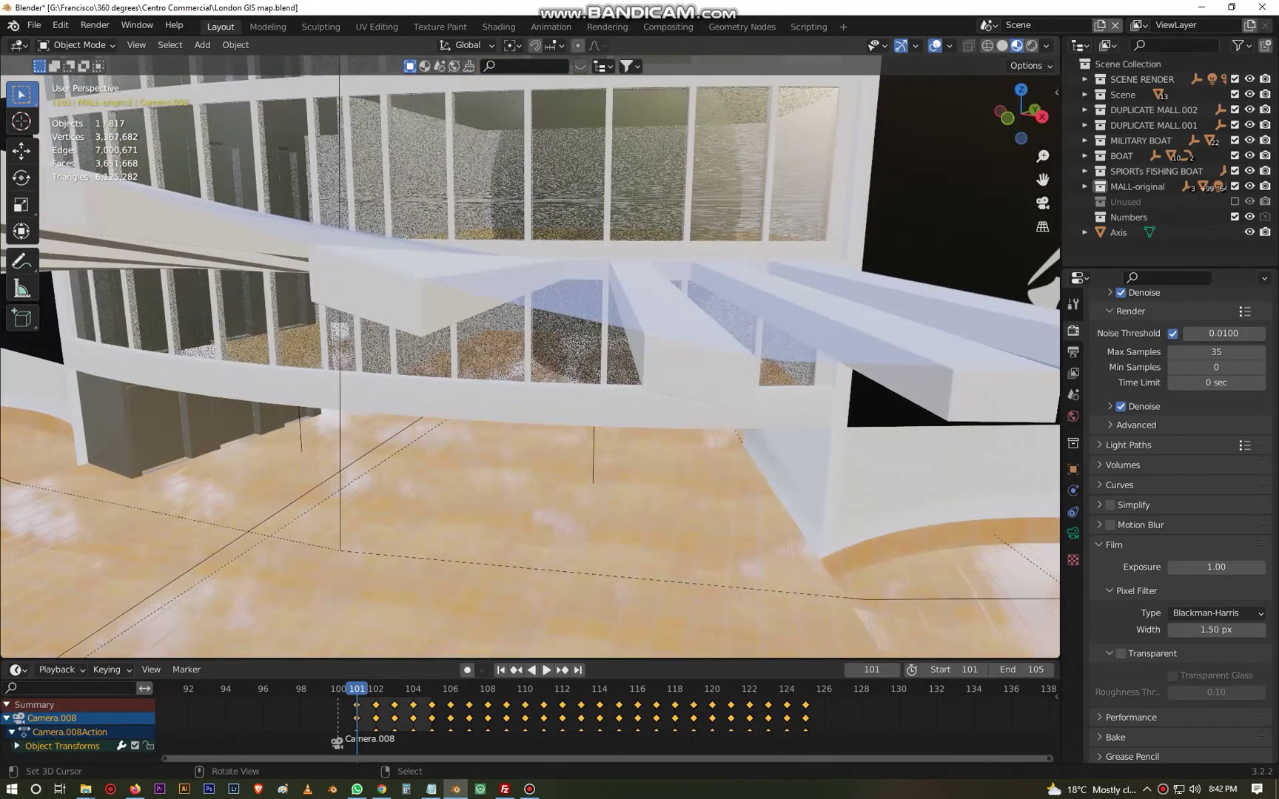
scroll(445, 530, down, 7)
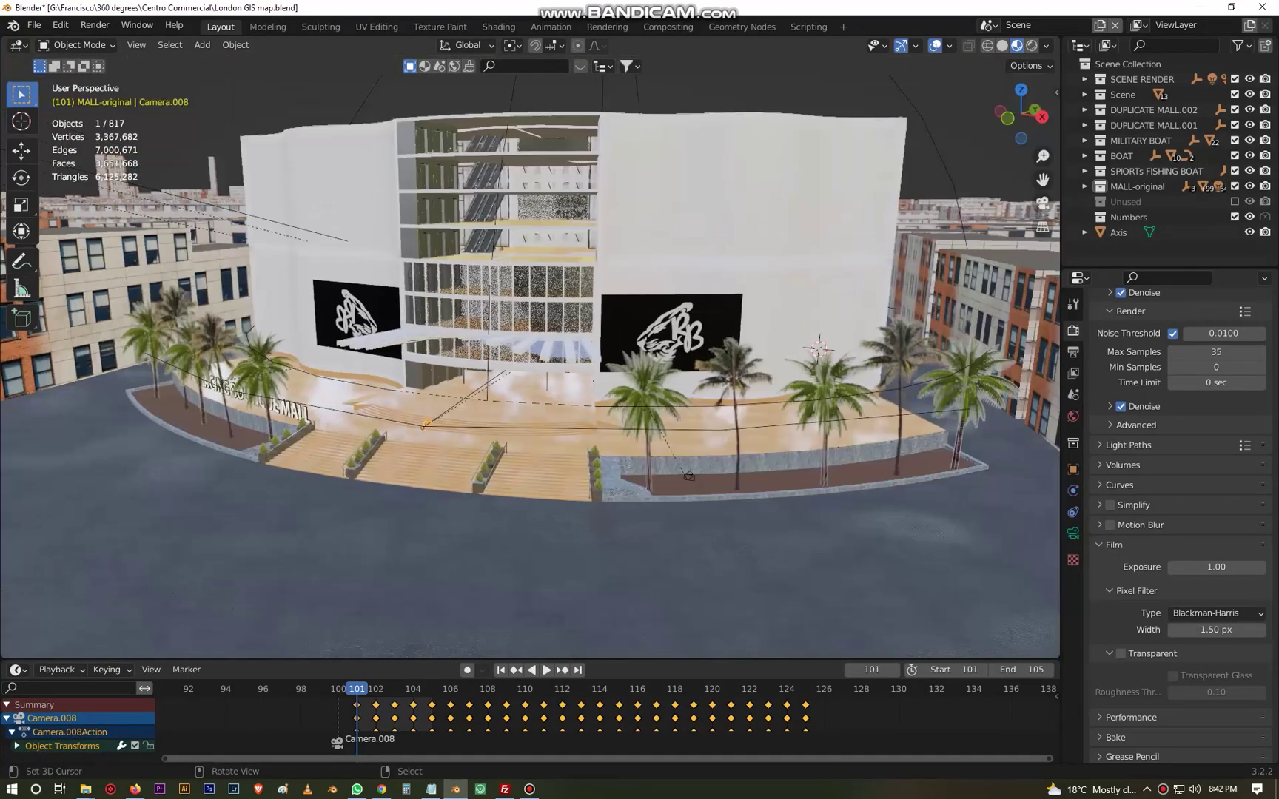
scroll(586, 725, up, 3)
middle_drag(587, 729, 726, 720)
scroll(726, 719, down, 1)
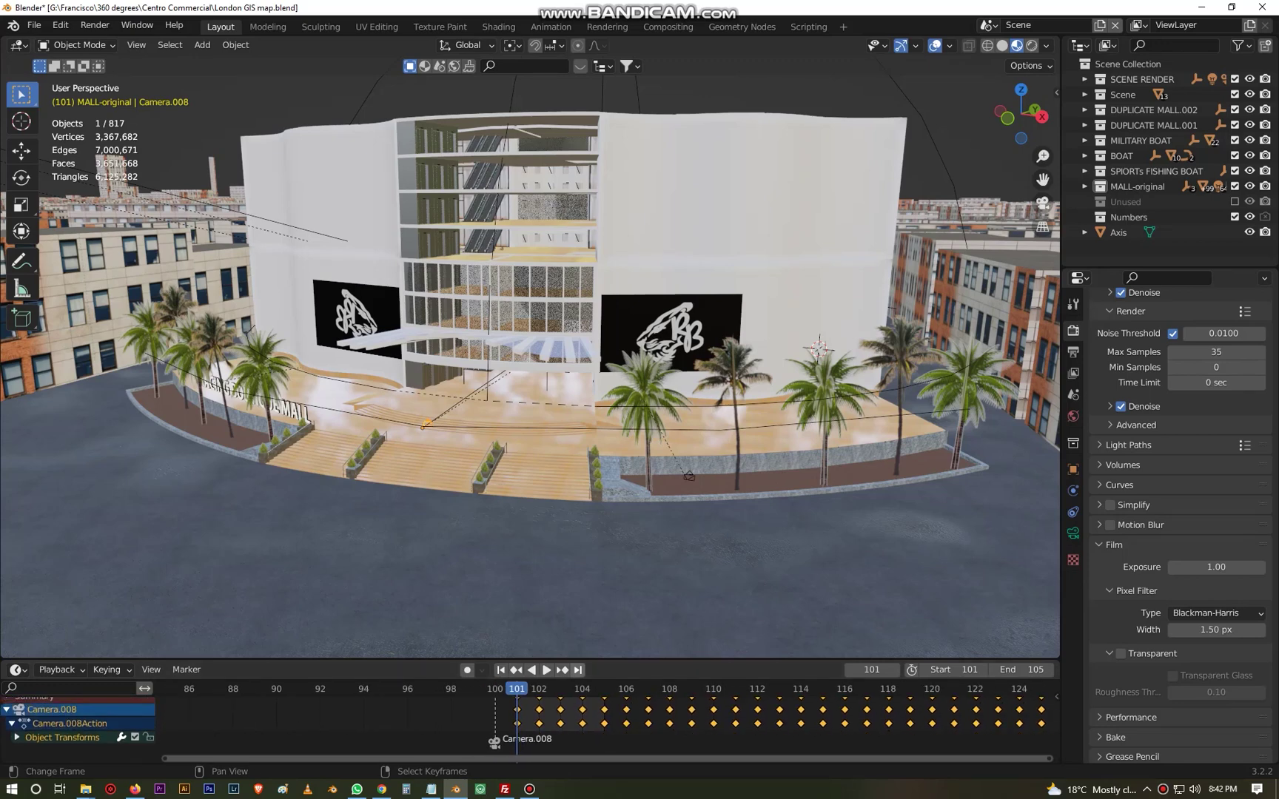
scroll(570, 488, down, 3)
mouse_move(569, 488)
middle_down()
mouse_move(531, 516)
mouse_move(744, 340)
middle_up()
scroll(535, 513, up, 7)
click(1002, 46)
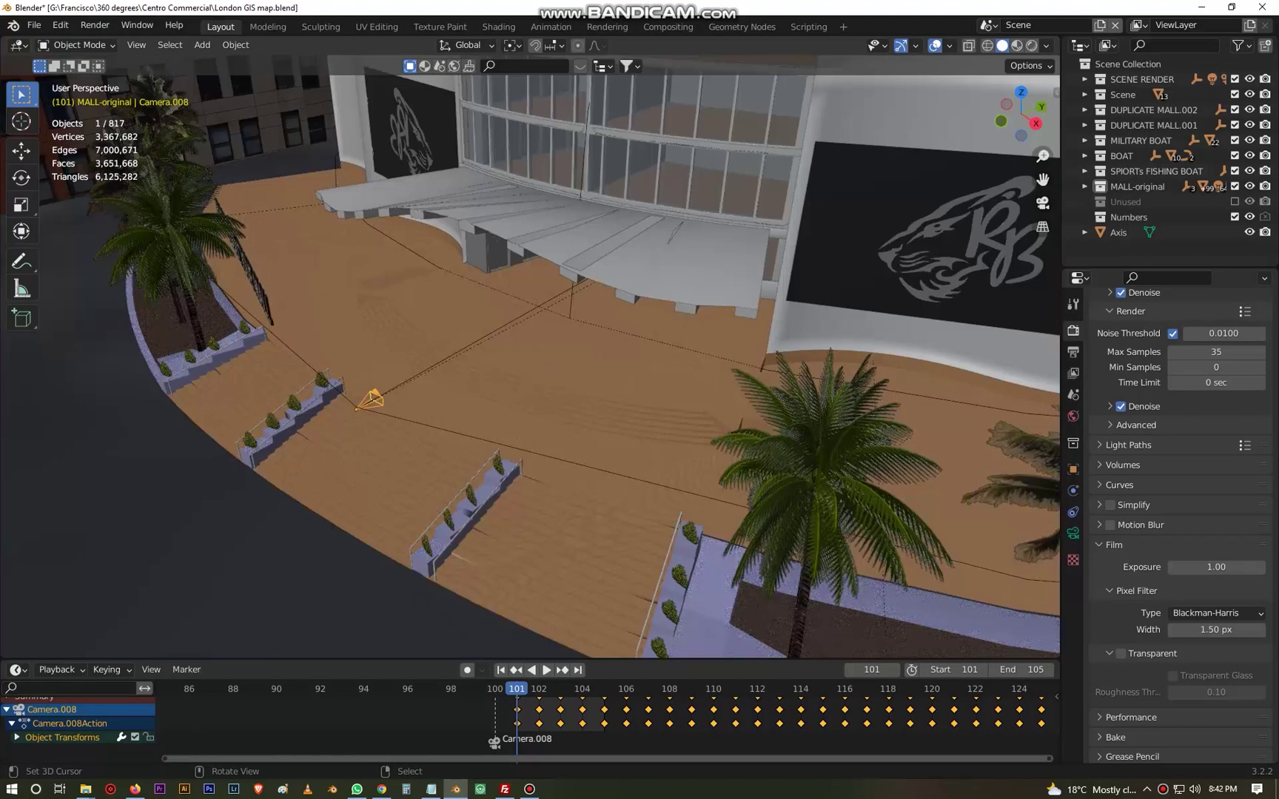
key(z)
scroll(530, 357, down, 1)
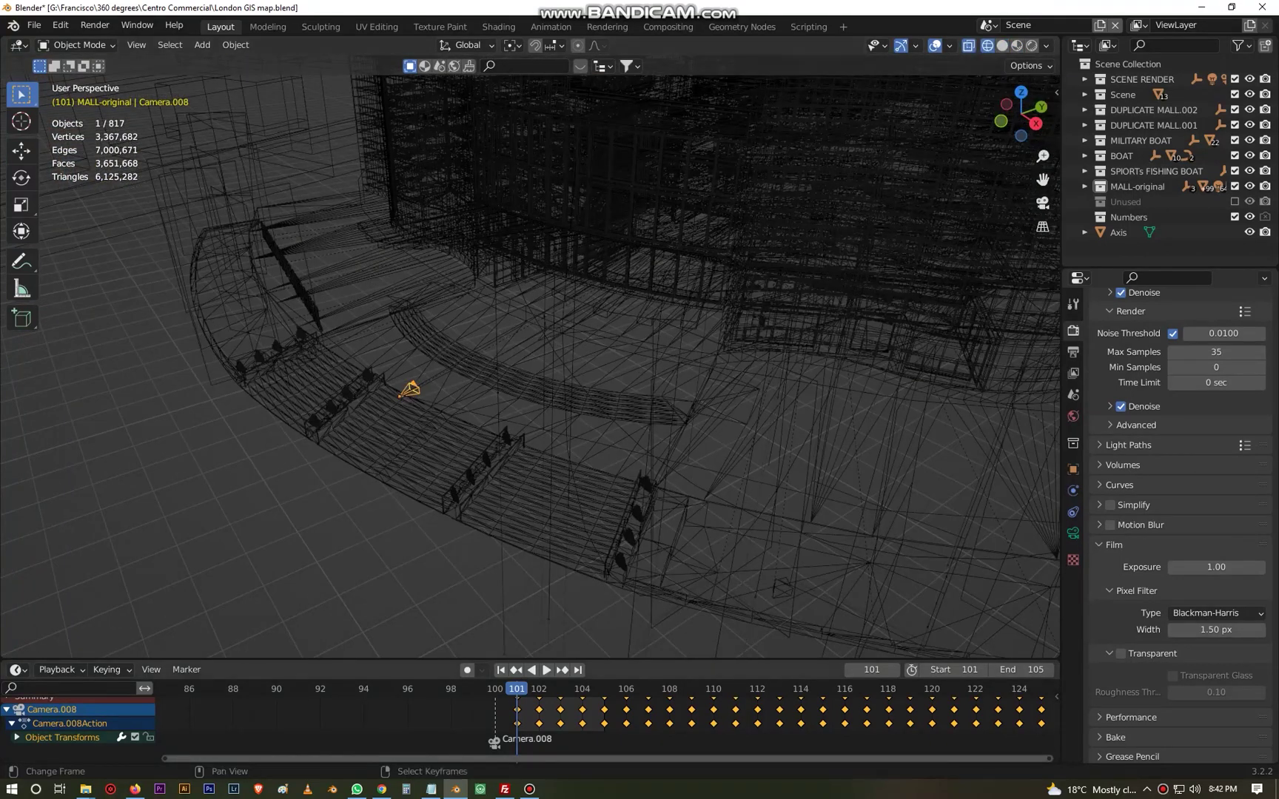
Move through the timeline from frame 102 to frame 105 to examine the camera's position around the mall at each frame.
click(538, 690)
scroll(530, 357, down, 3)
middle_drag(555, 400, 510, 404)
key(Right)
scroll(530, 358, down, 4)
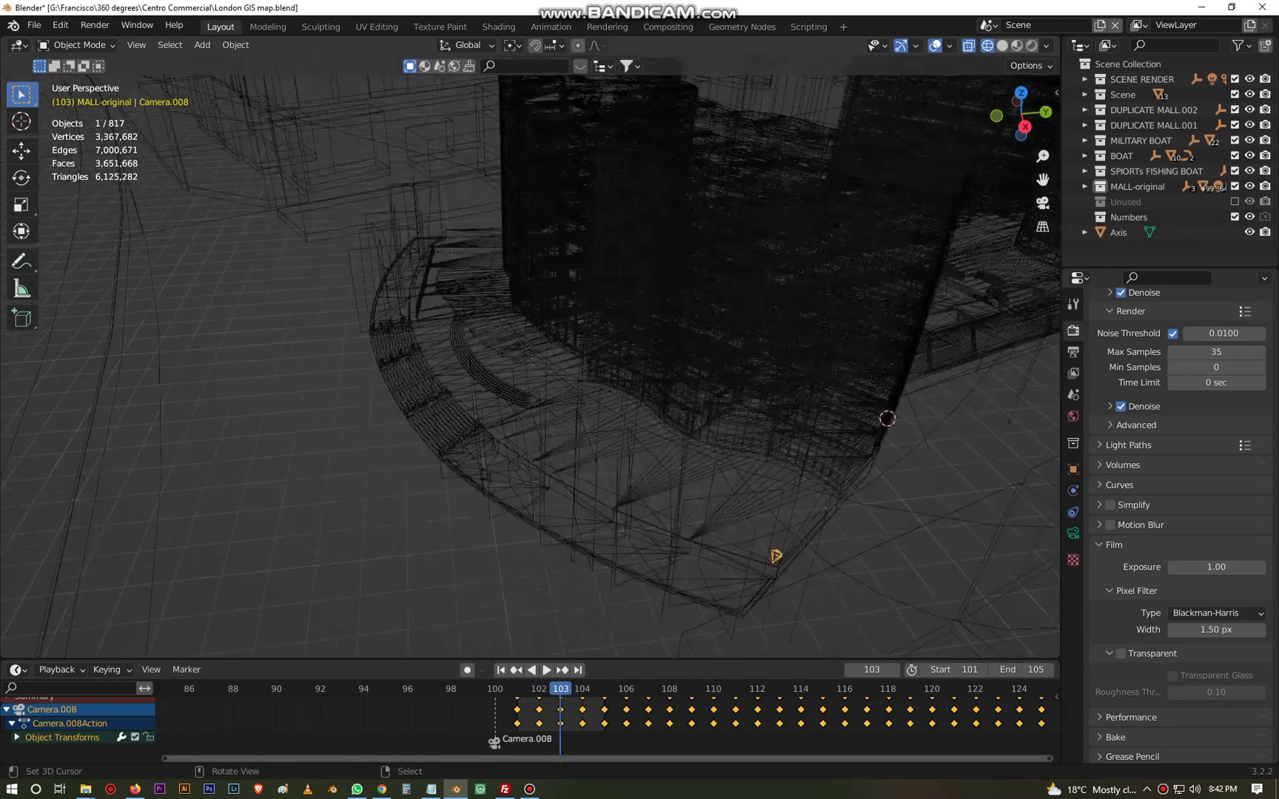
middle_drag(530, 358, 523, 364)
key(Right)
middle_drag(584, 329, 666, 381)
scroll(530, 358, up, 4)
key(Right)
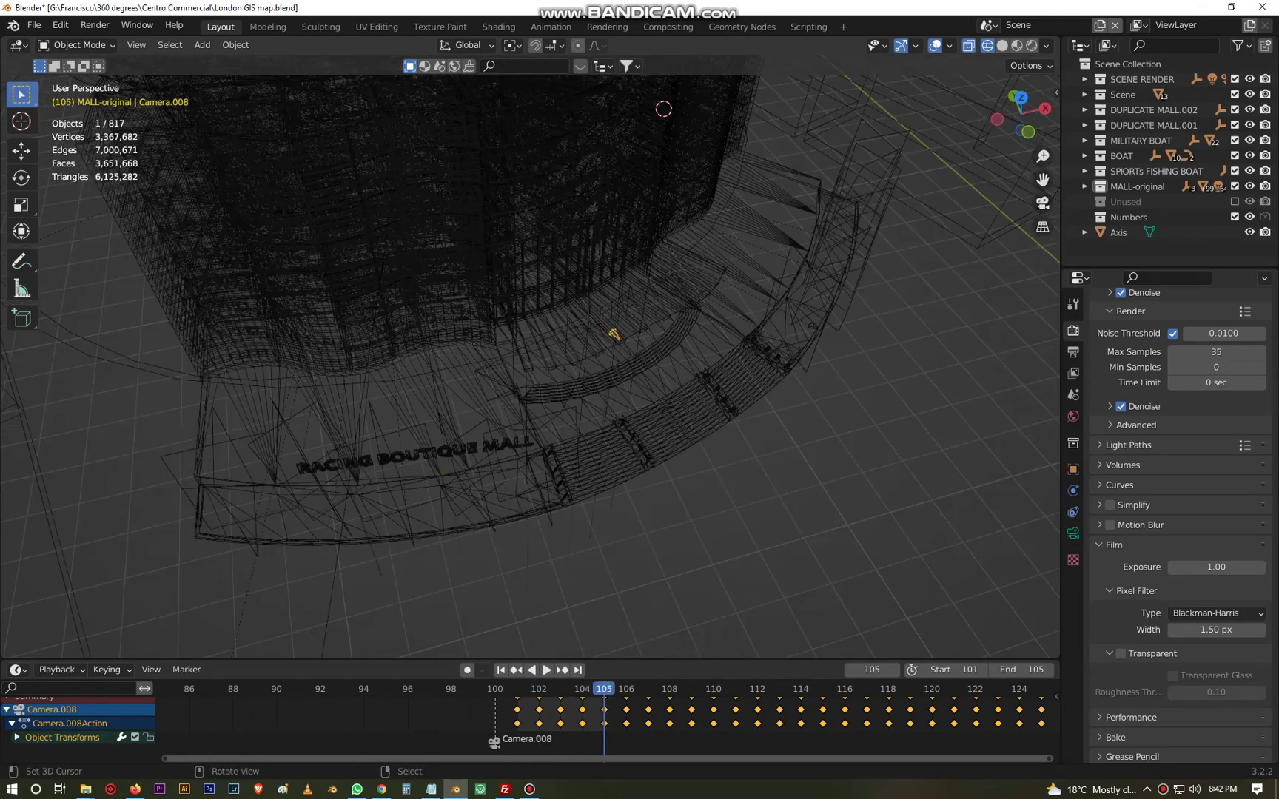
Step the animation back to frame 101 while viewing the camera from above the mall entrance.
middle_drag(613, 334, 582, 362)
key(Left)
key(Left)
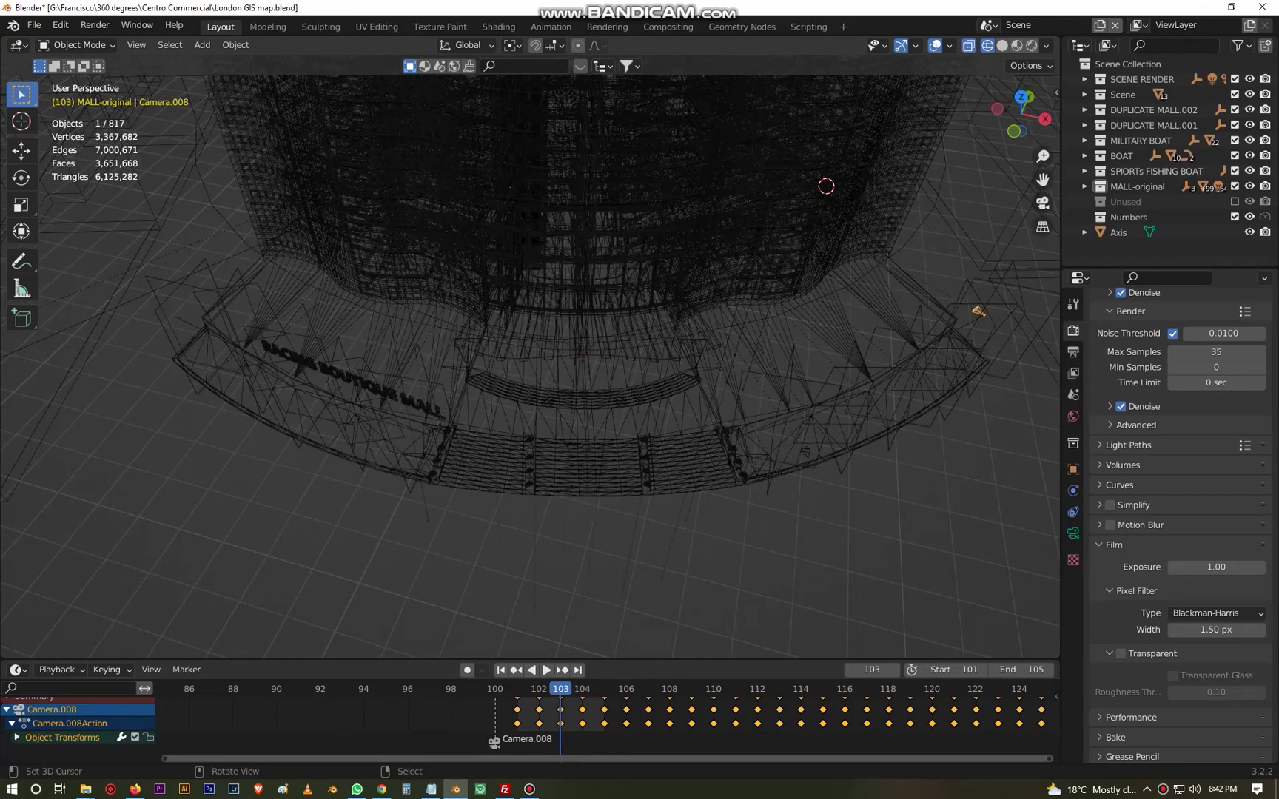
key(Left)
key(Left)
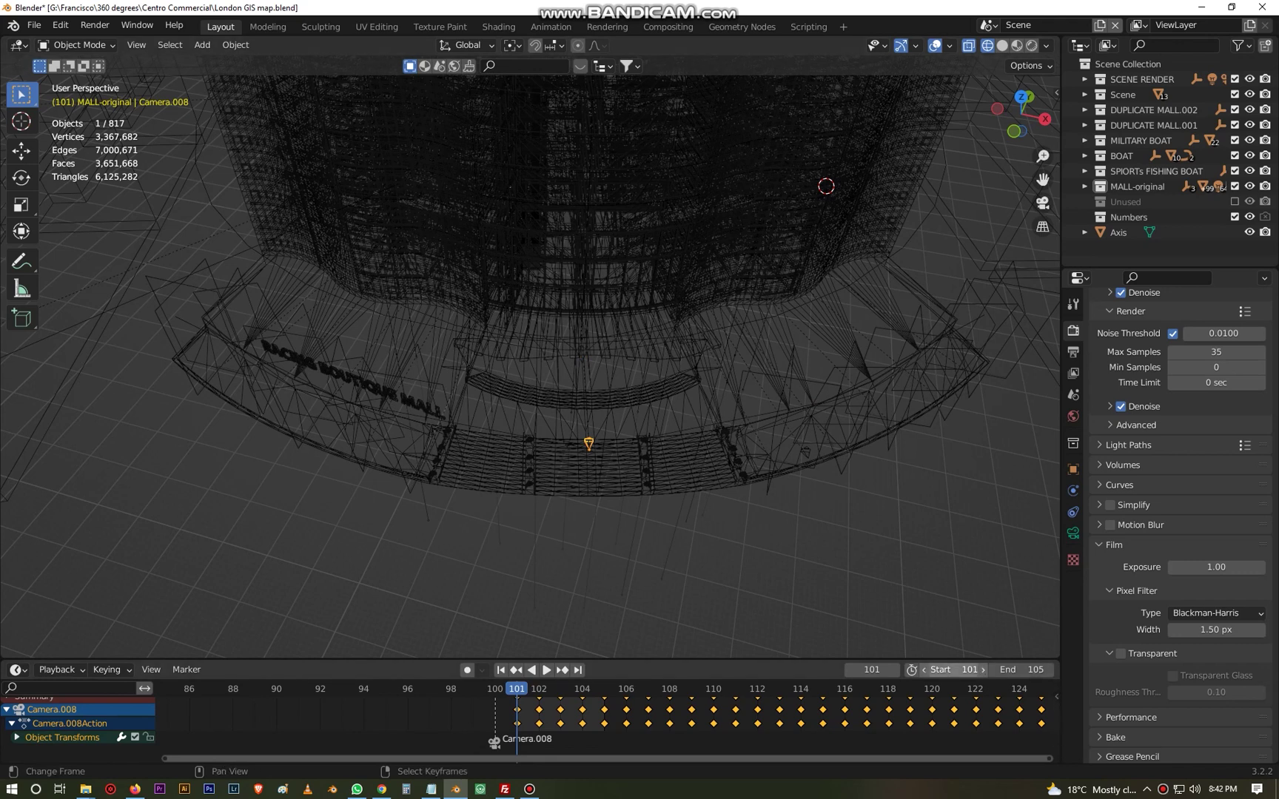
Check the timeline's start and end frame values, keeping both as they are.
click(955, 669)
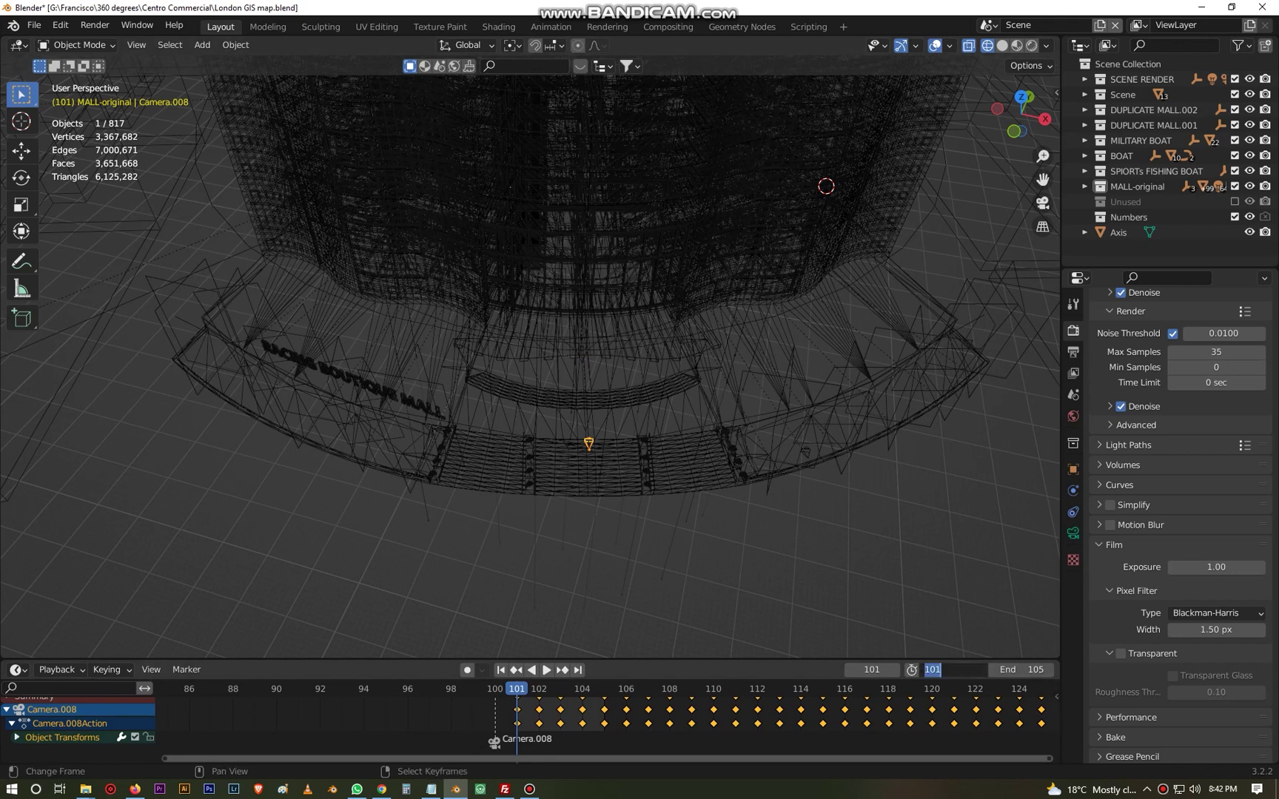
key(Return)
click(1024, 669)
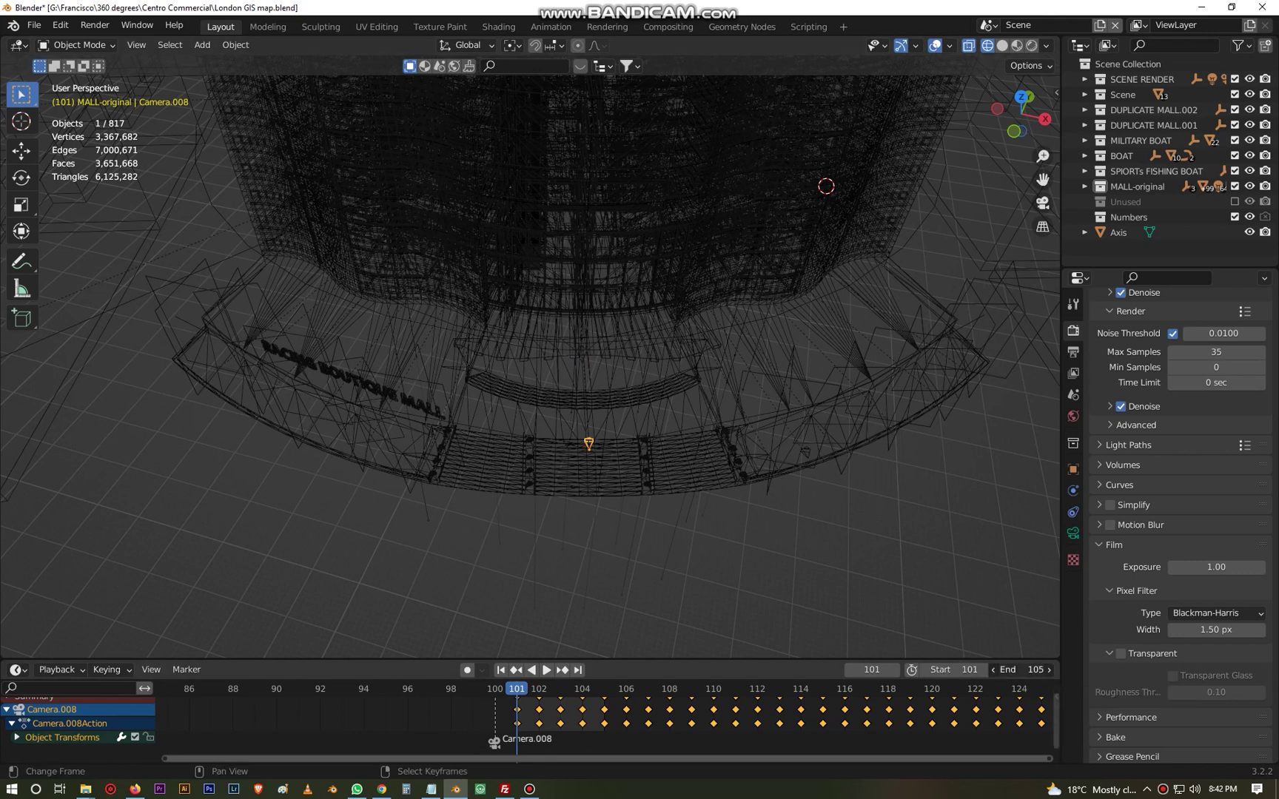
click(1025, 669)
key(Return)
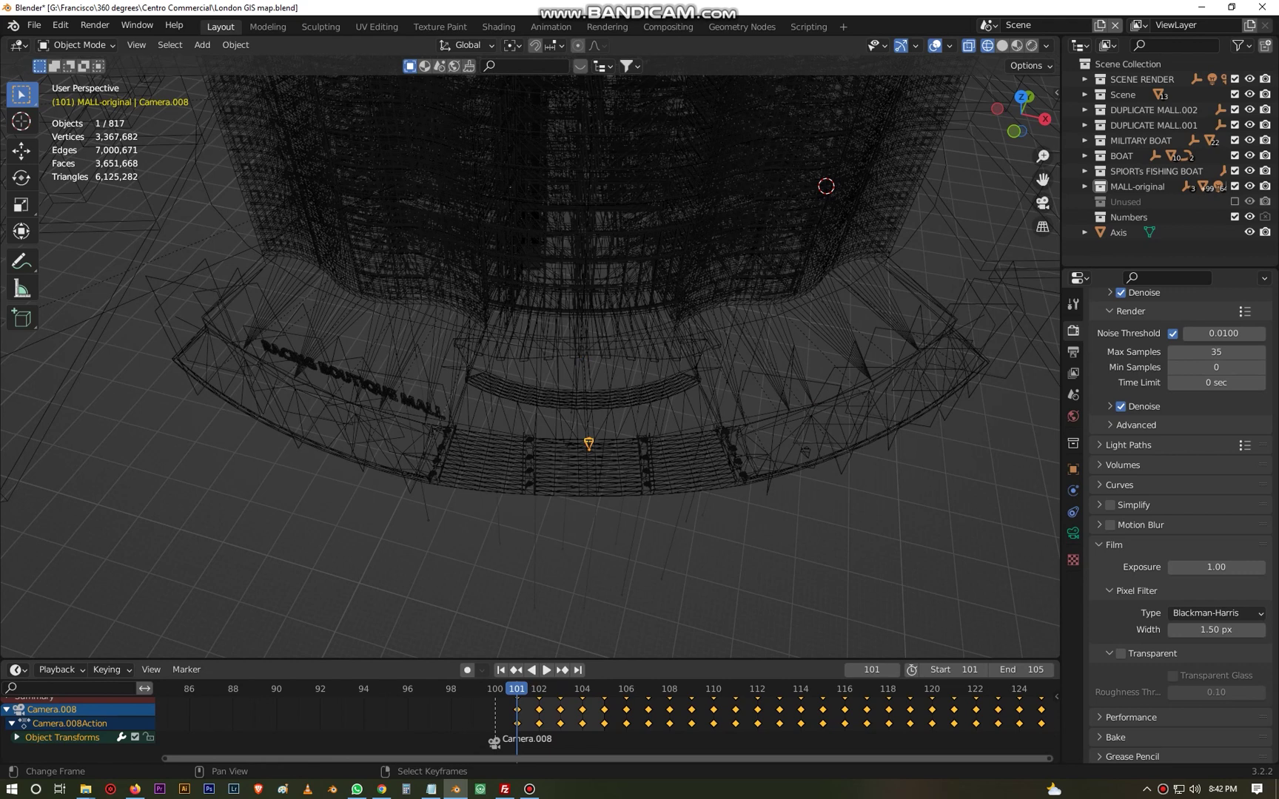
Step the camera animation forward to frame 104, inspect all its keyframes in the timeline, and return to frame 101.
key(Right)
key(Right)
key(Right)
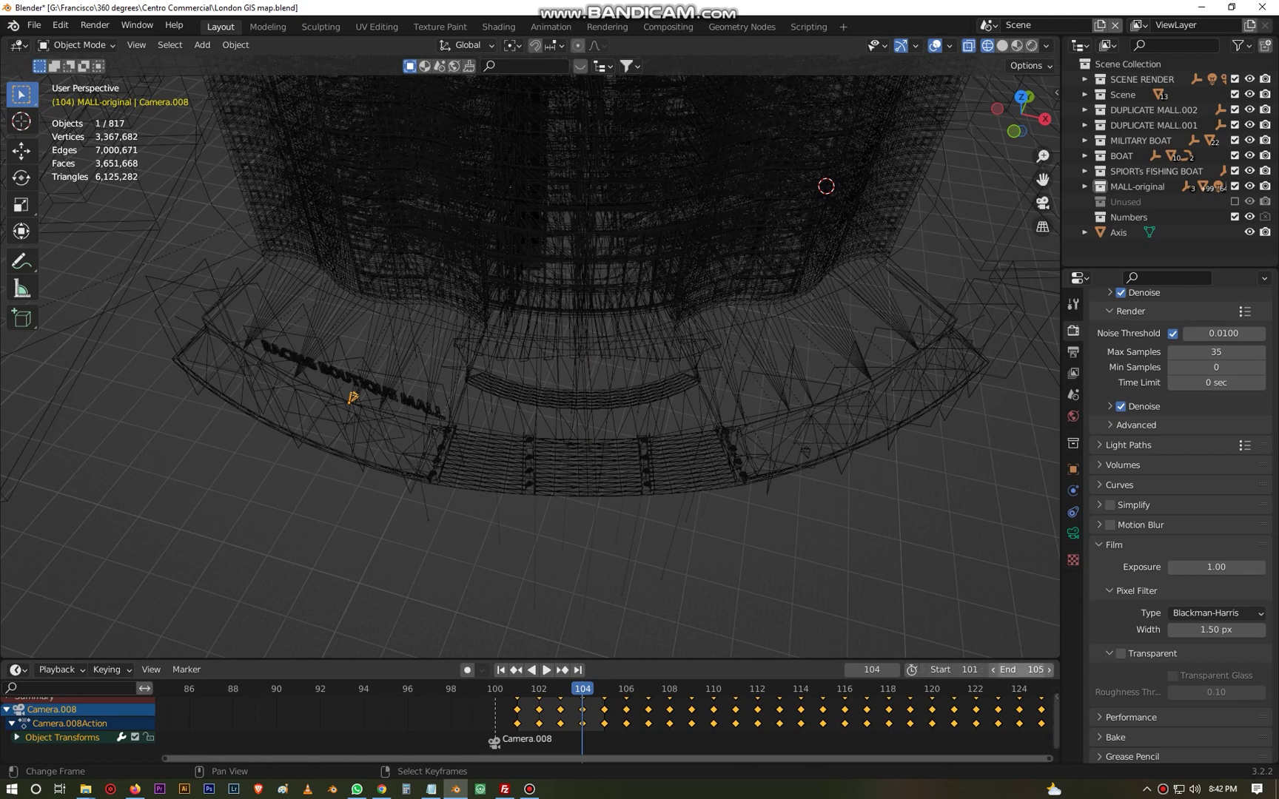
key(Home)
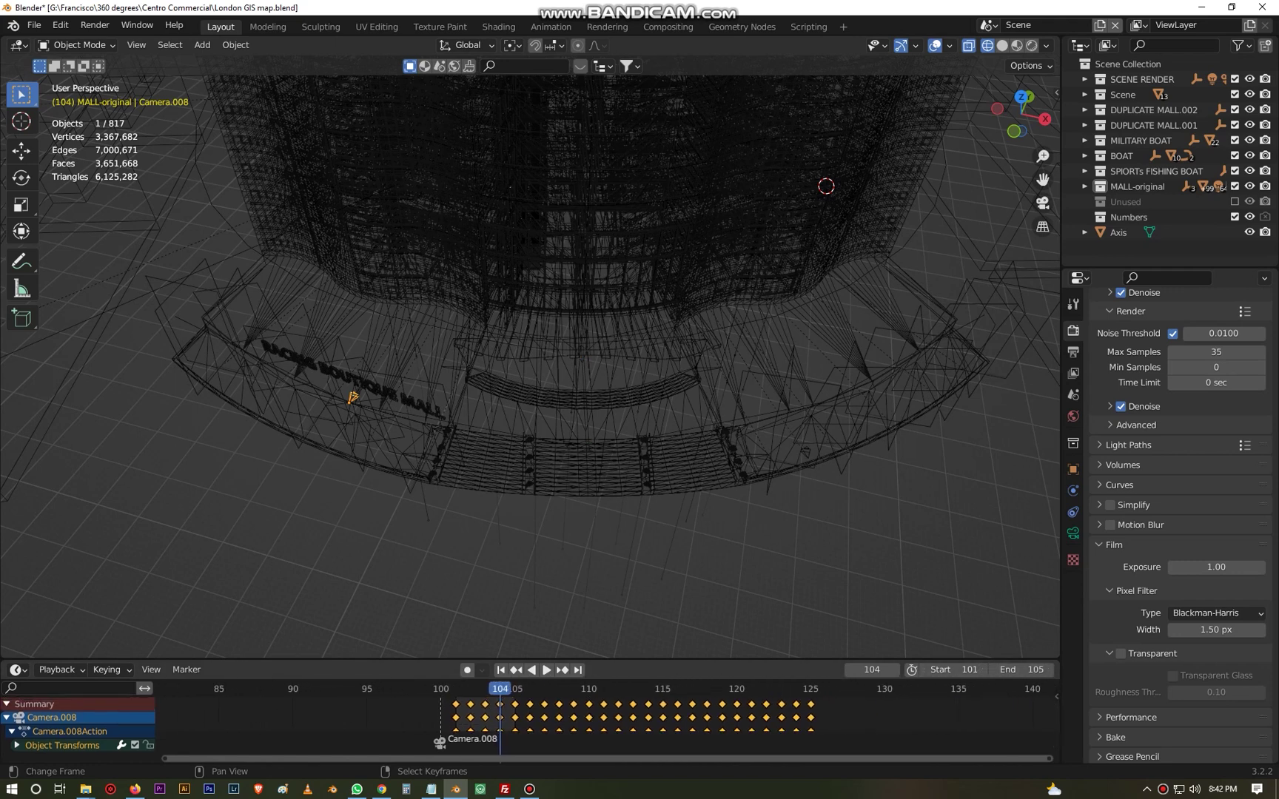
middle_drag(599, 721, 537, 722)
scroll(616, 722, up, 6)
key(Left)
key(Left)
key(Left)
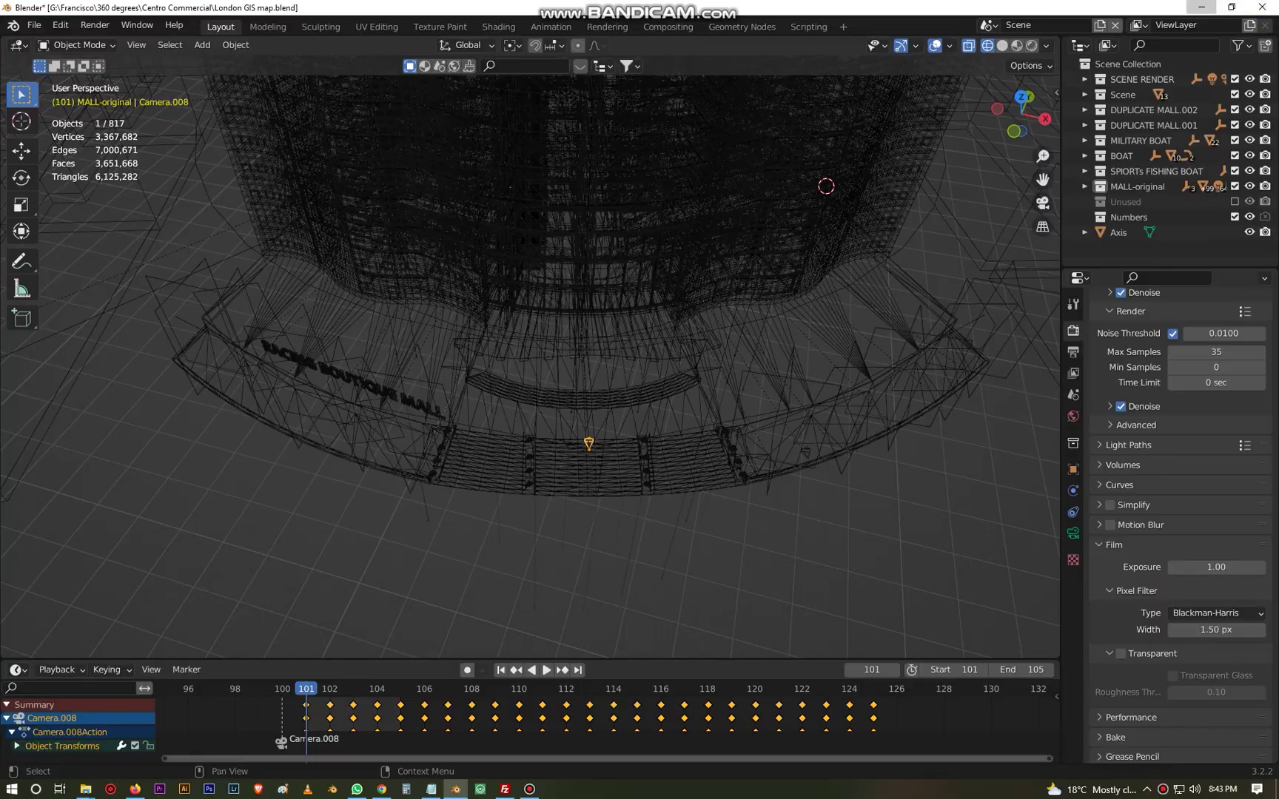
Minimize Blender, switch to Firefox with the SheepIt Render Farm site, and open the account menu.
click(1201, 7)
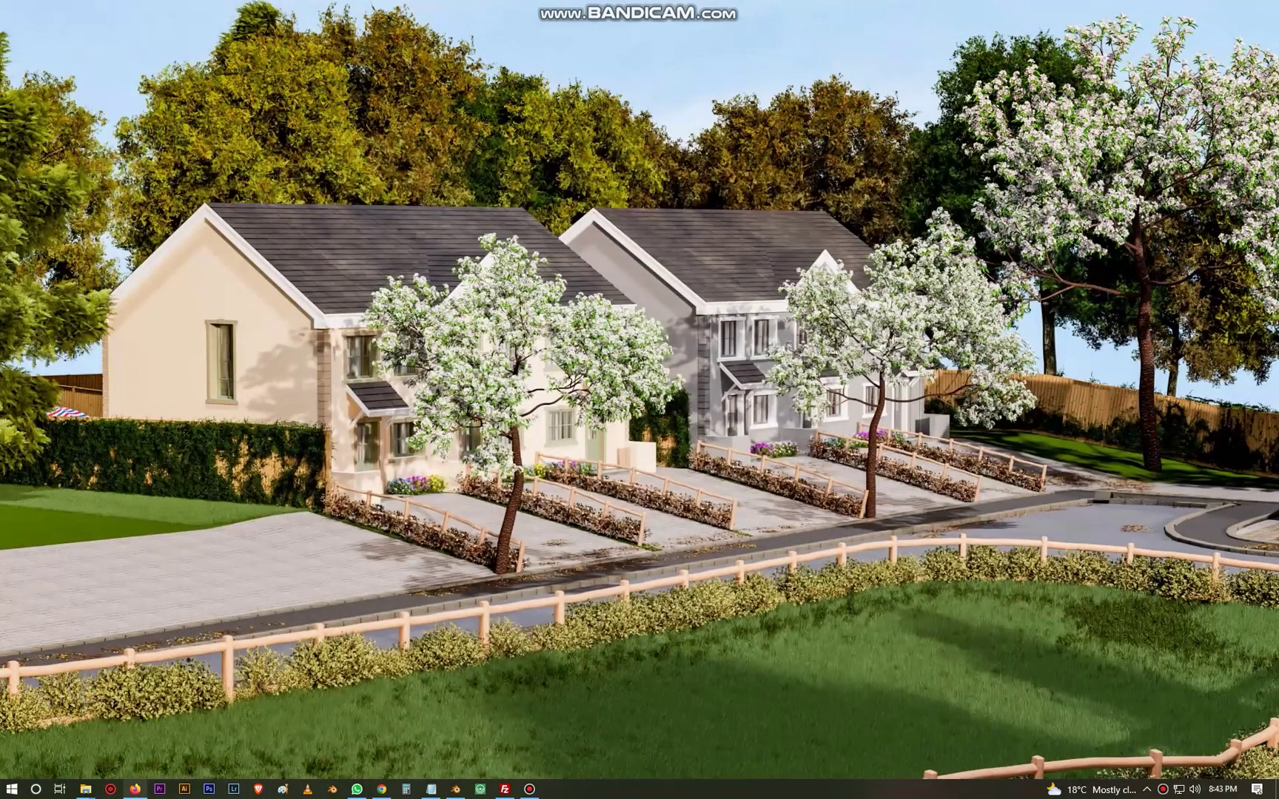
click(134, 789)
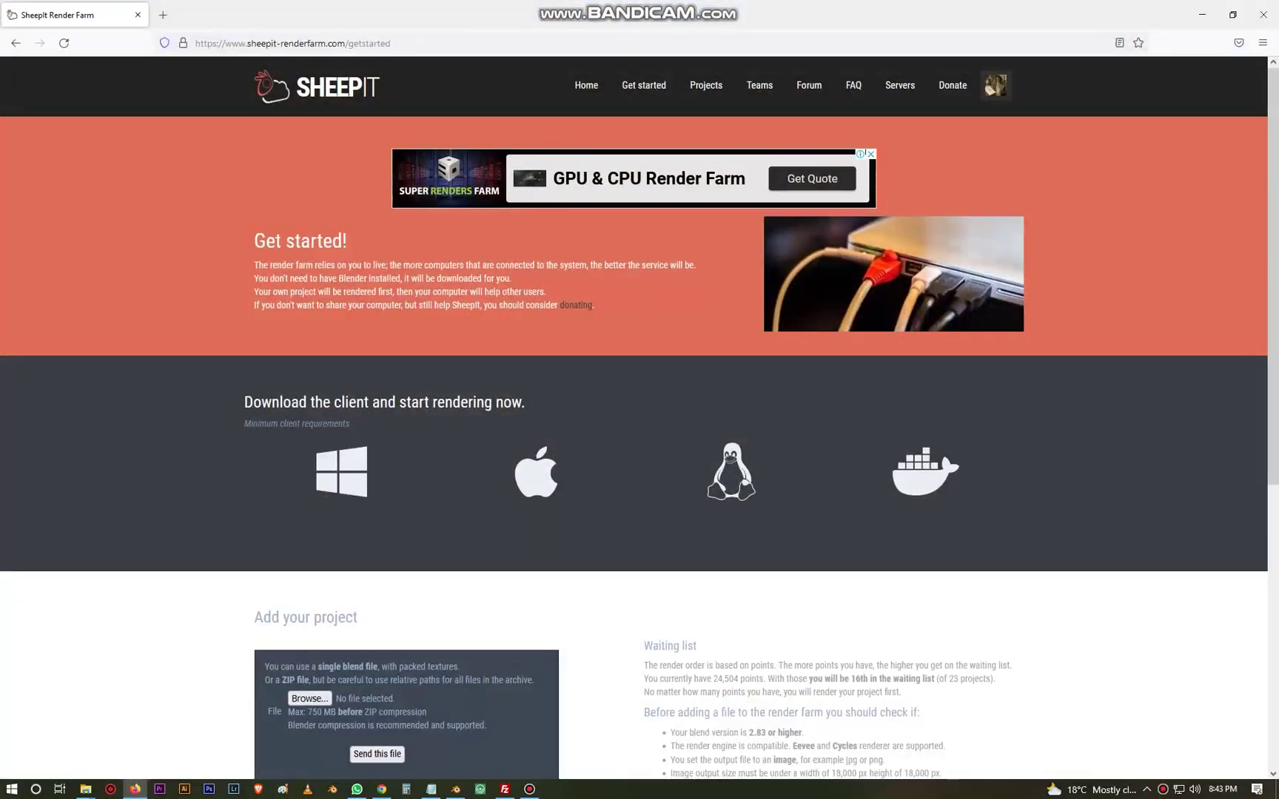
click(995, 85)
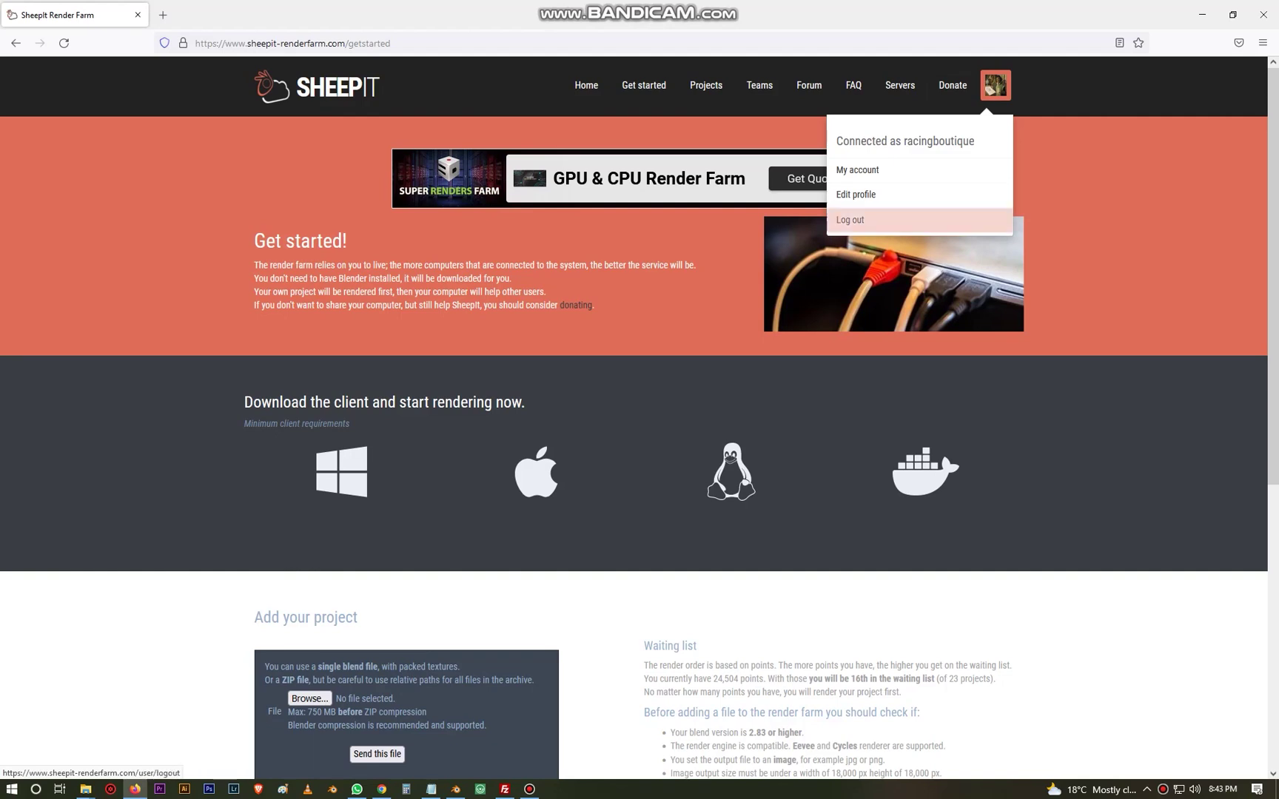
Switch to Notepad, highlight the noted account name and password, and return to the SheepIt page.
click(430, 789)
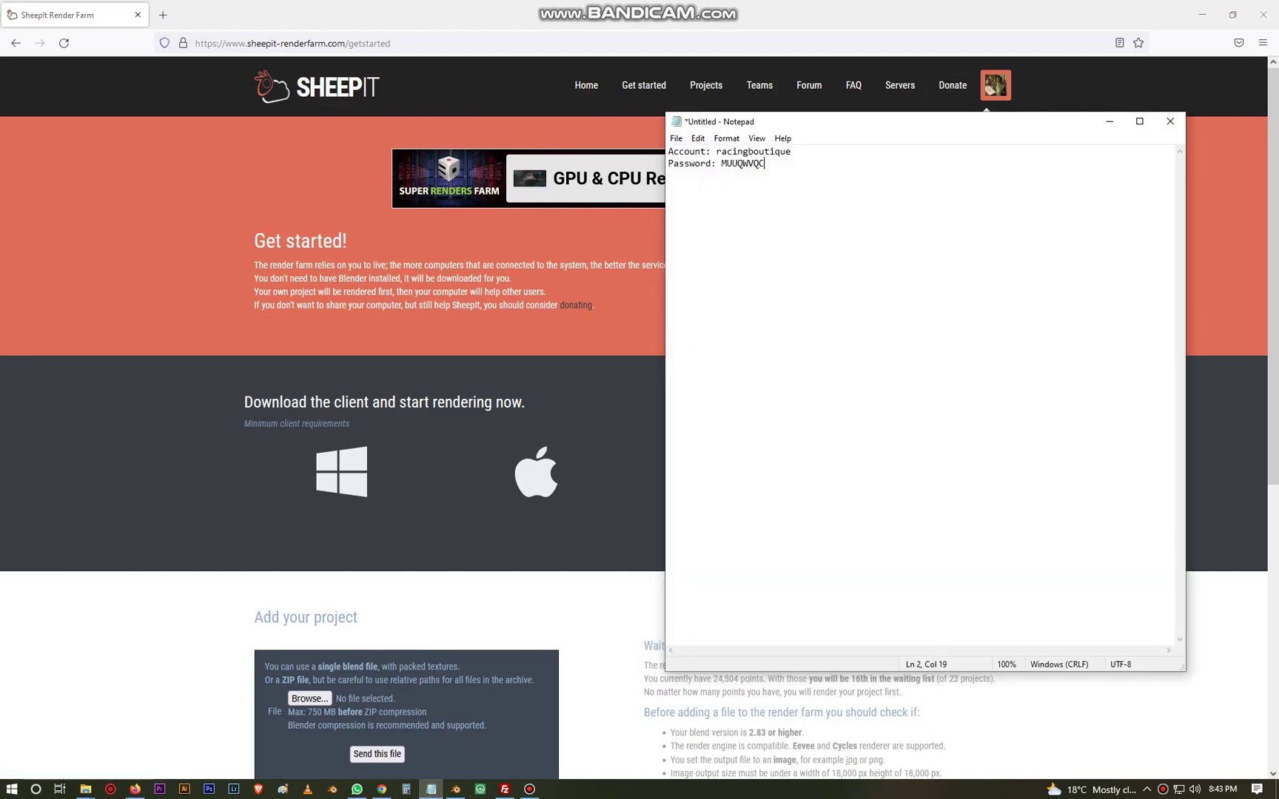
drag(716, 150, 764, 163)
click(843, 105)
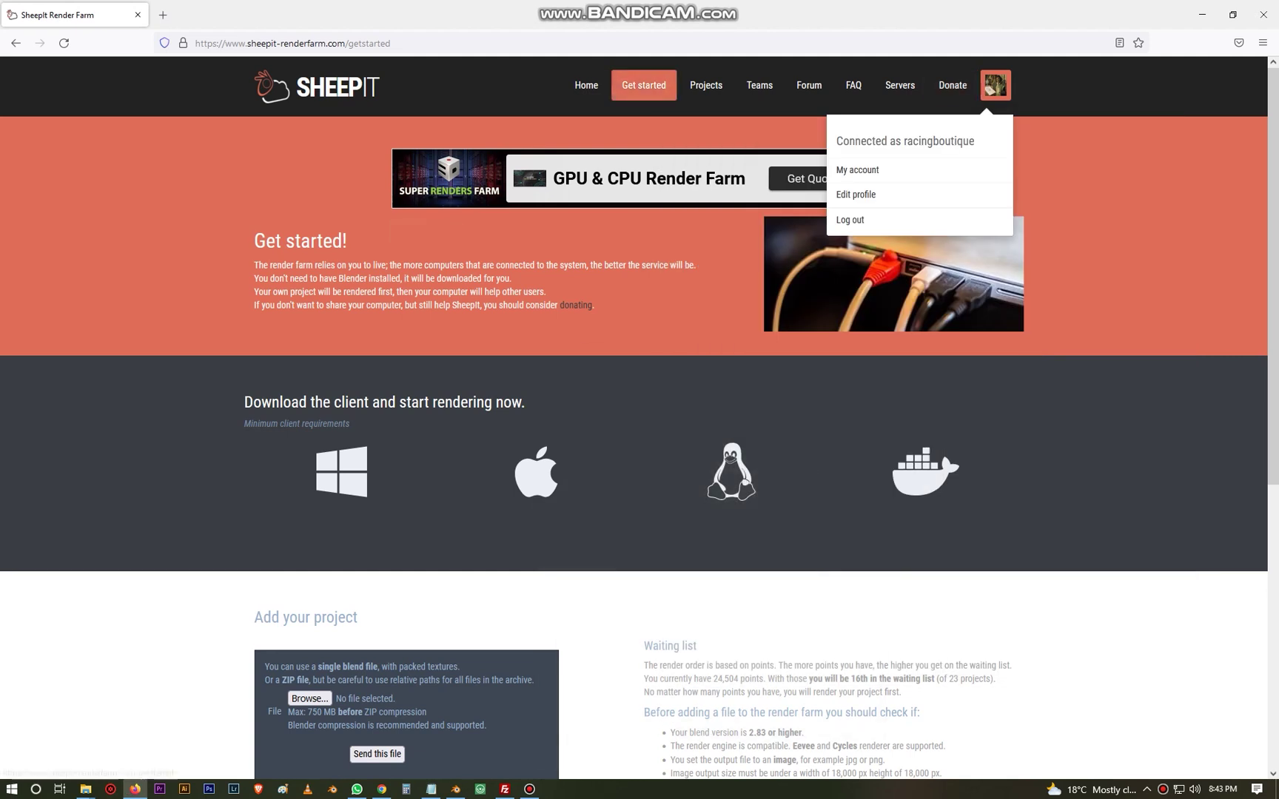
Reload SheepIt's Get started page, look at the file upload dialog for adding a project, and cancel it.
click(644, 85)
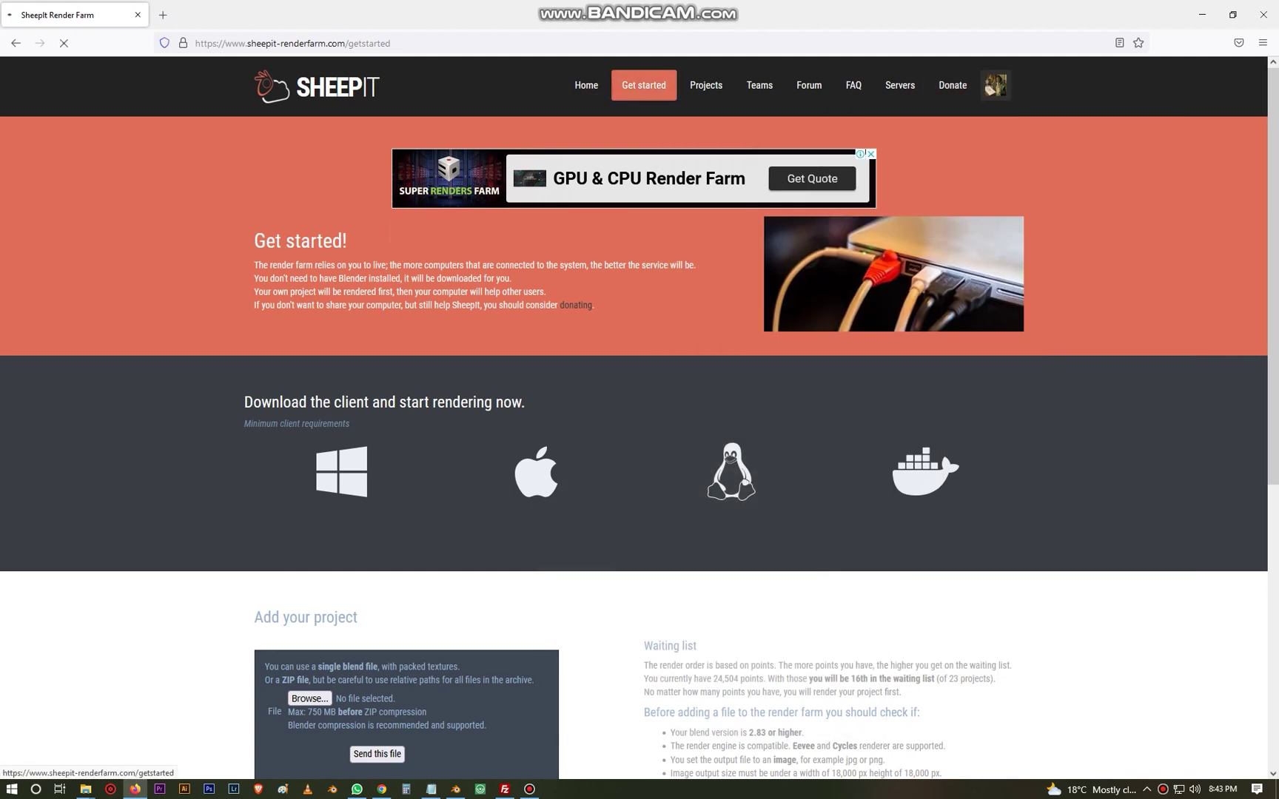
scroll(639, 414, down, 3)
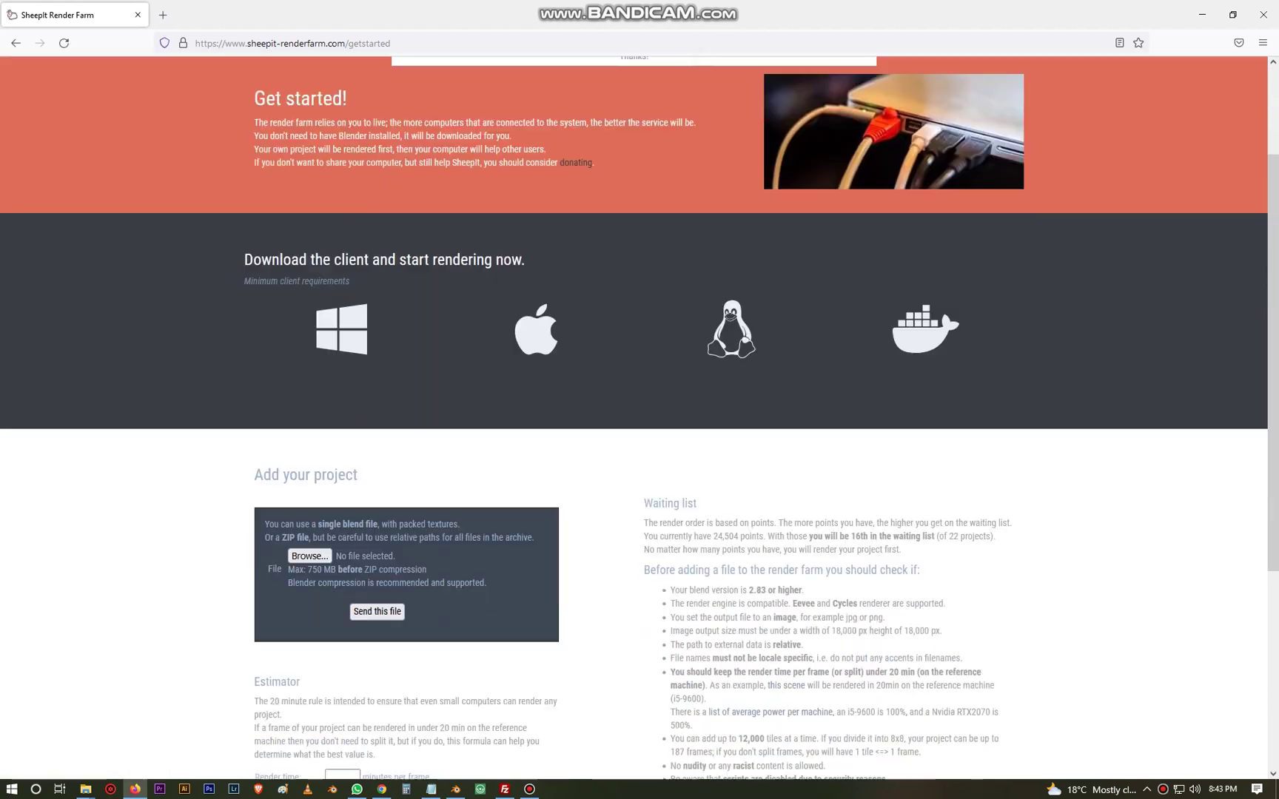
click(309, 494)
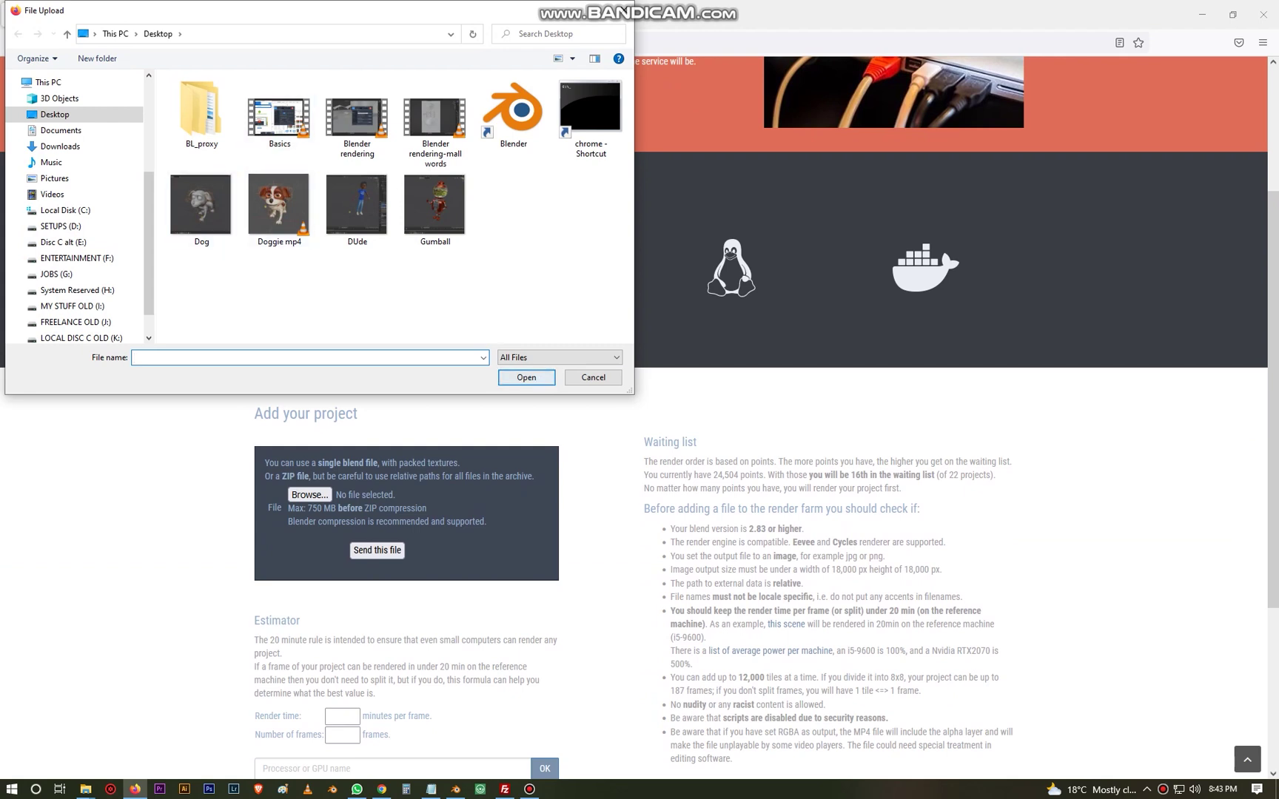
key(Escape)
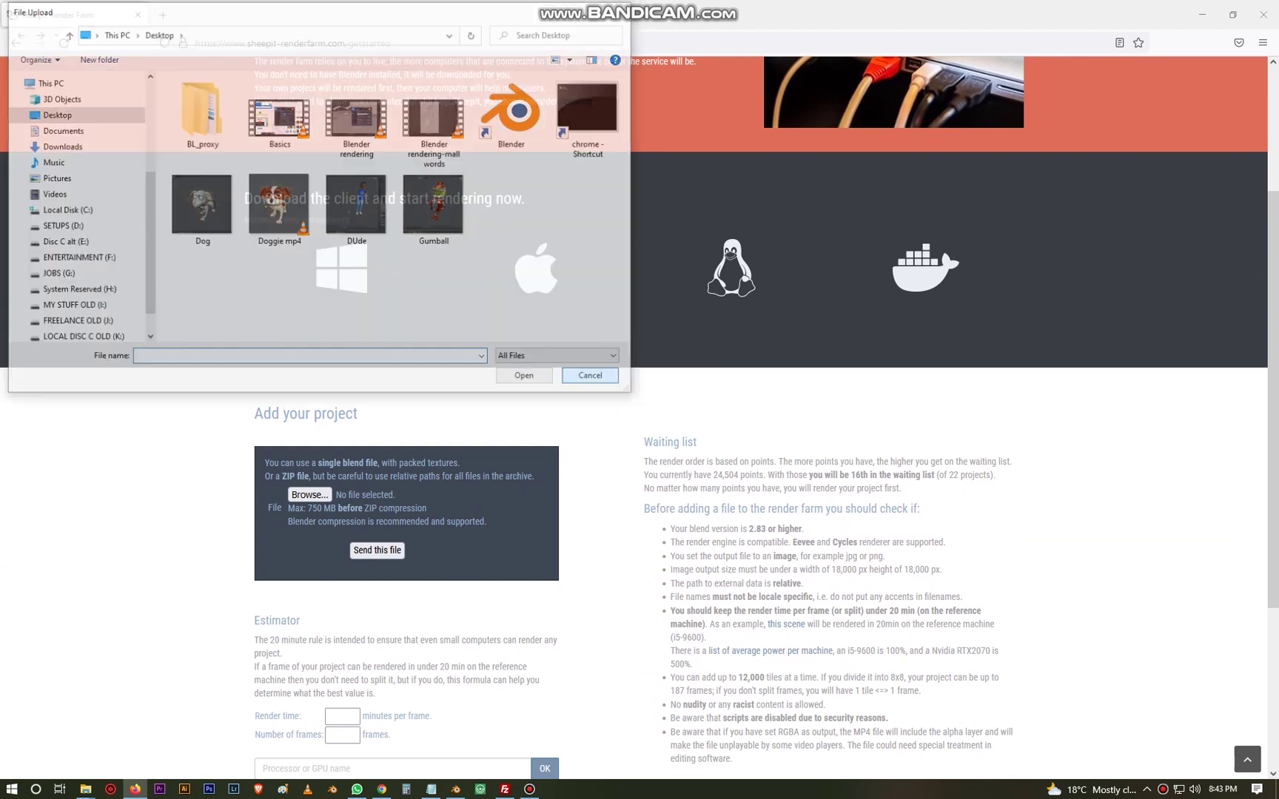
Switch back to Blender and display the whole mall in solid shading.
click(456, 789)
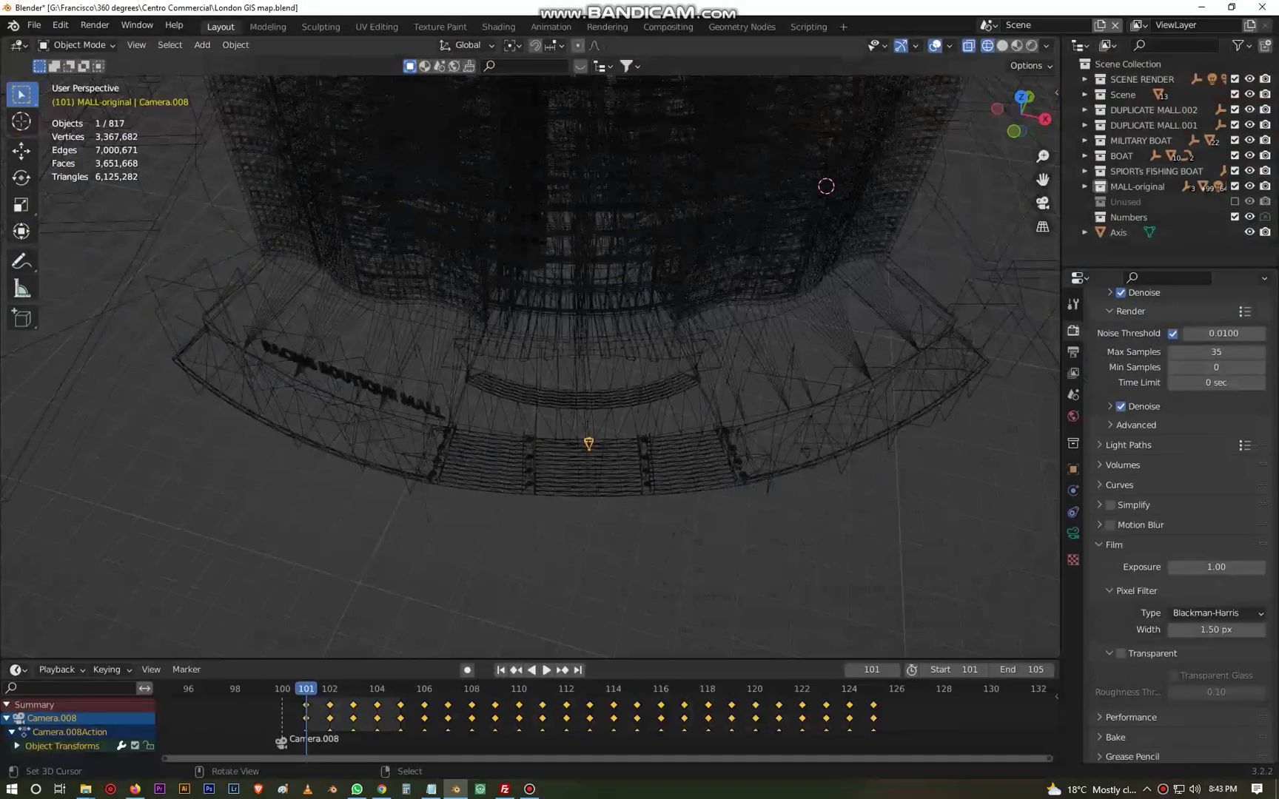
scroll(530, 356, down, 2)
mouse_move(530, 369)
middle_down()
mouse_move(485, 362)
mouse_move(474, 326)
middle_up()
key(shift+z)
middle_drag(532, 281, 530, 326)
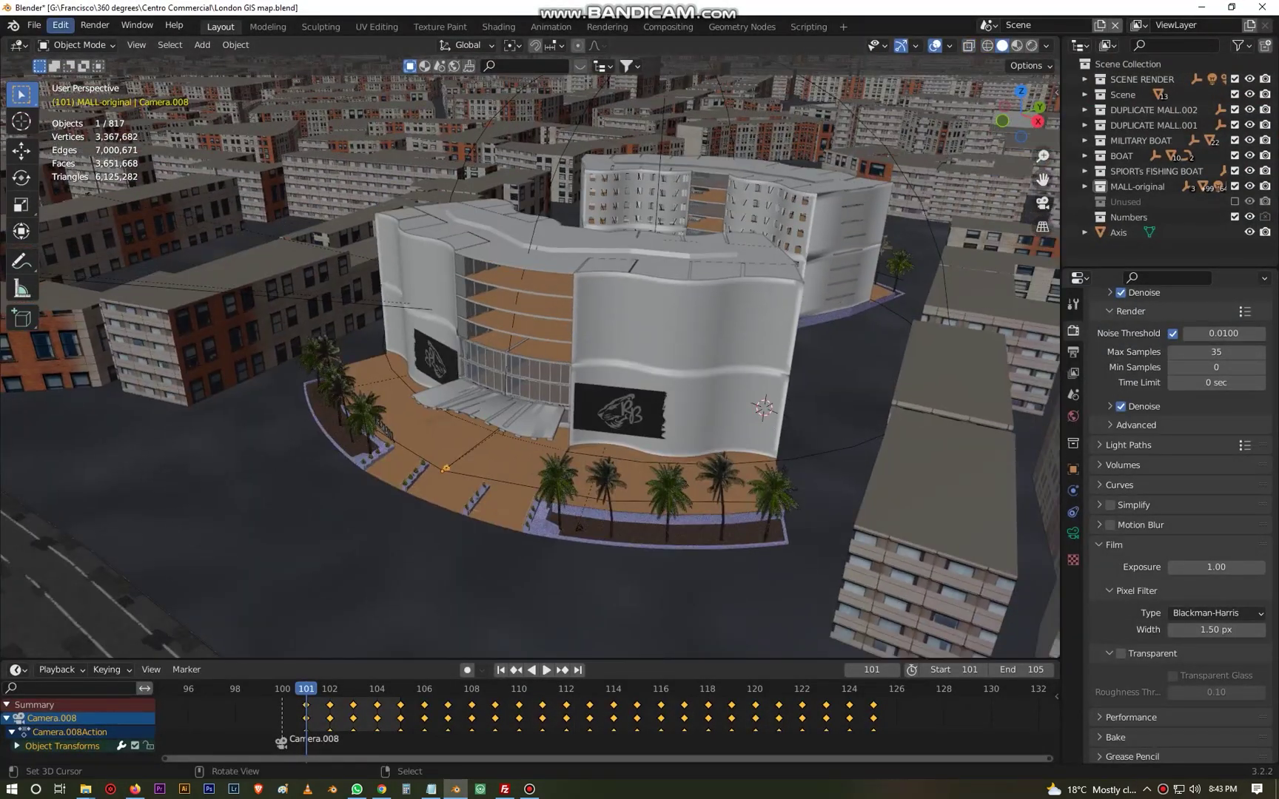
Pack the external resources into the blend file and make all external file paths relative.
click(34, 25)
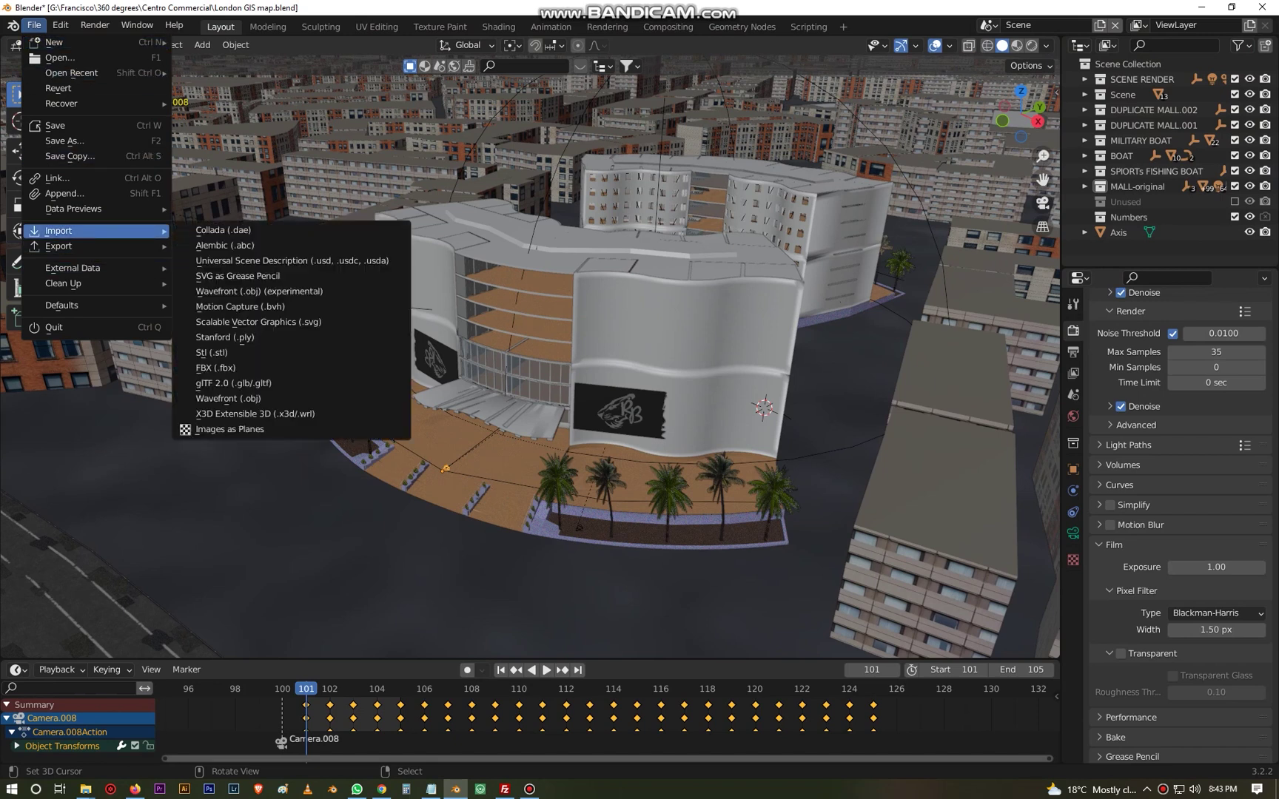
mouse_move(74, 246)
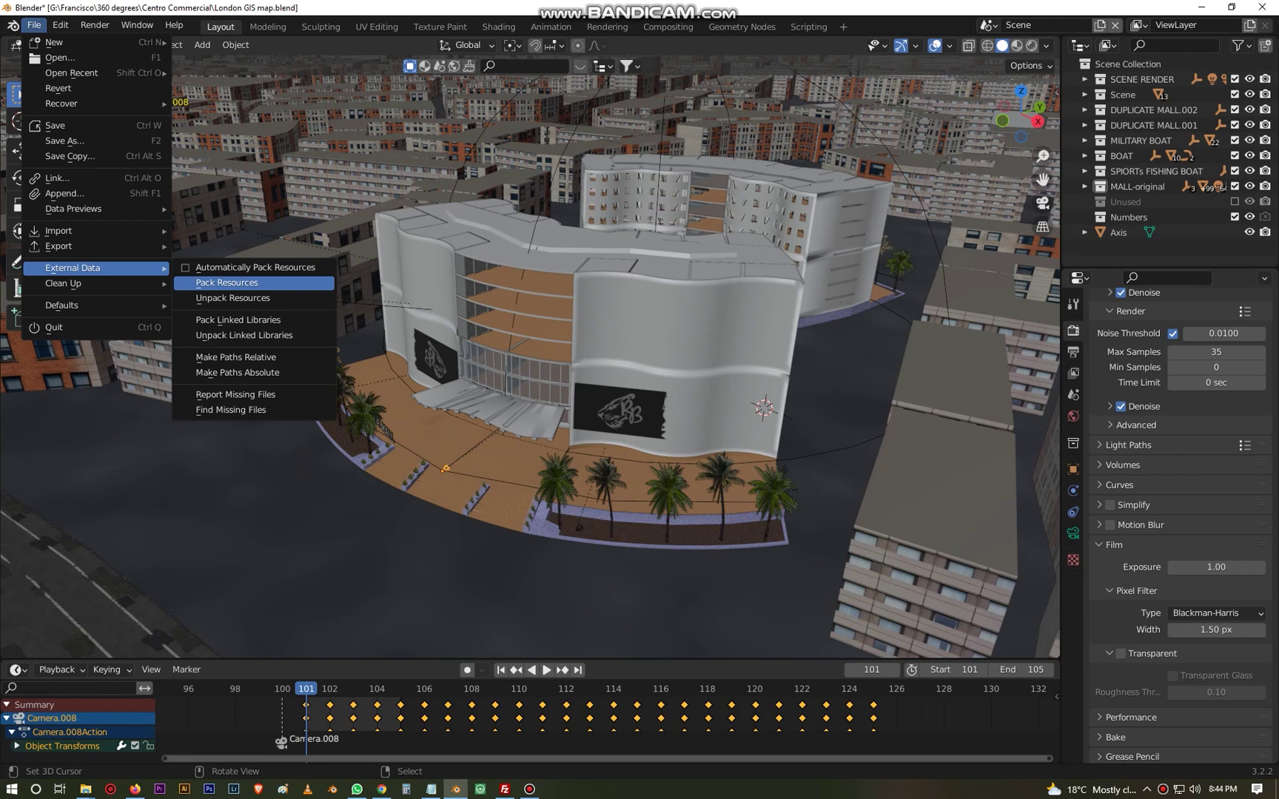
click(226, 283)
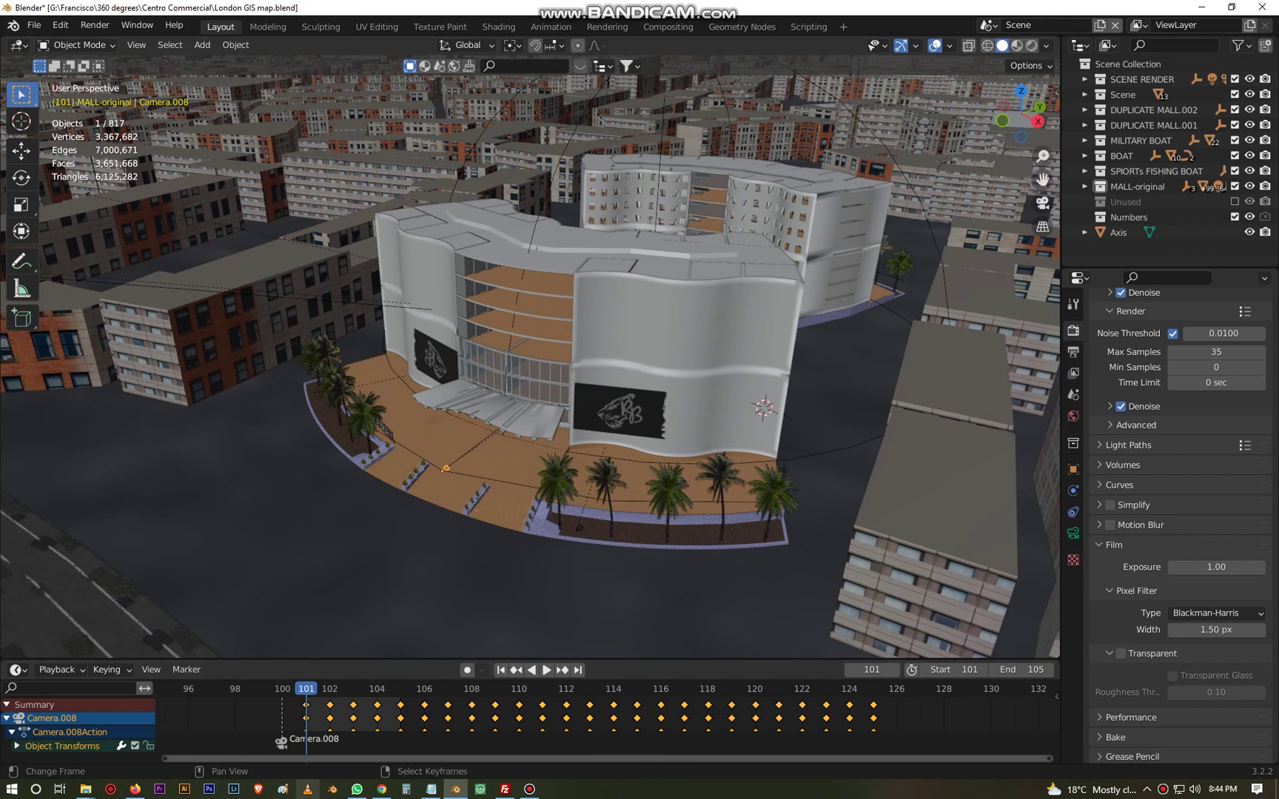
click(34, 24)
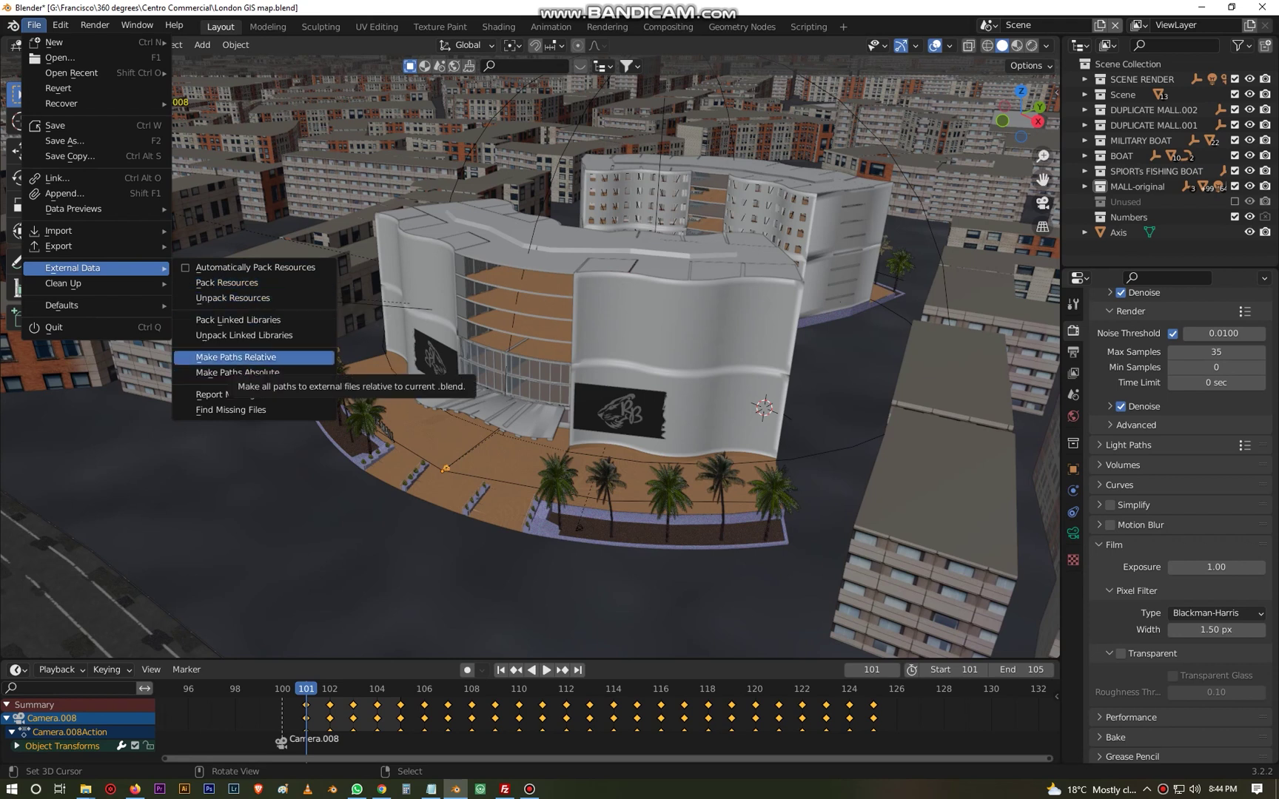
click(237, 357)
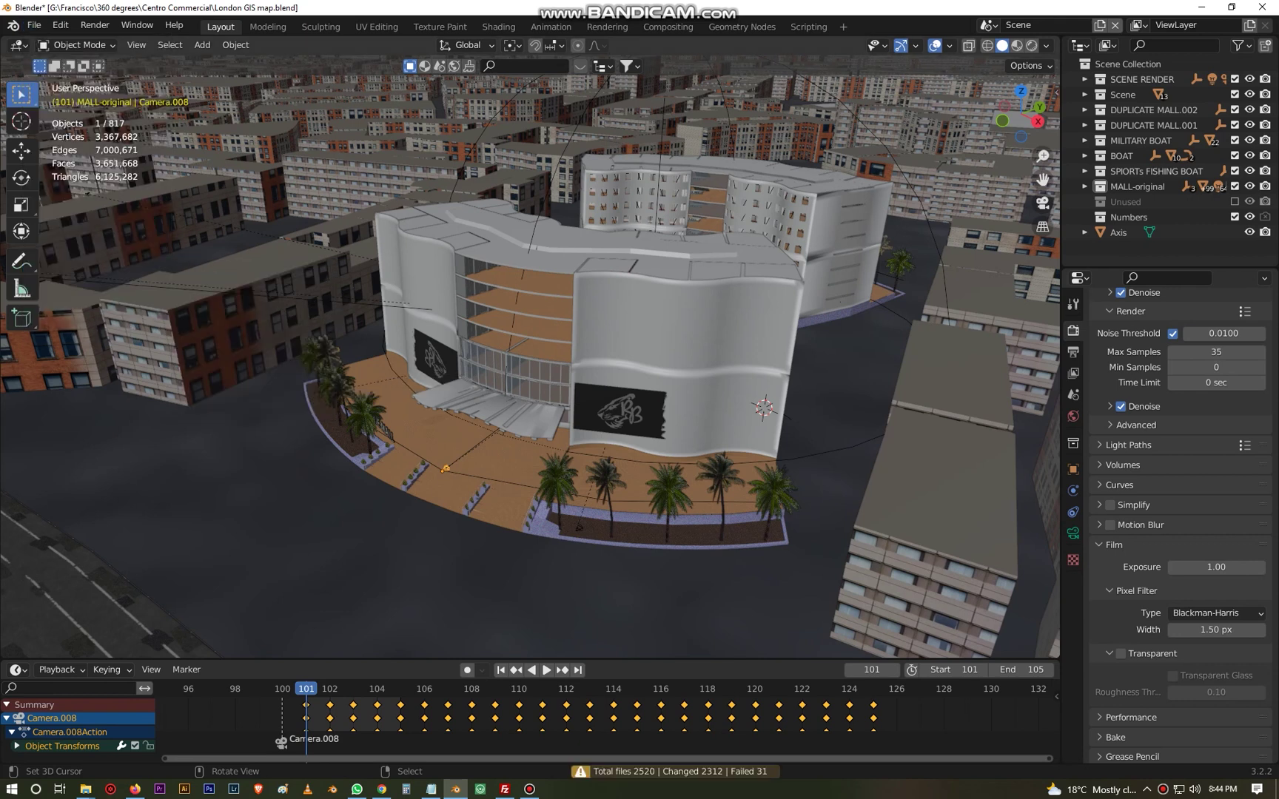
Review the Cycles render engine and sampling settings, and open the output resolution, frame range and file format settings.
scroll(530, 363, down, 1)
scroll(530, 363, up, 1)
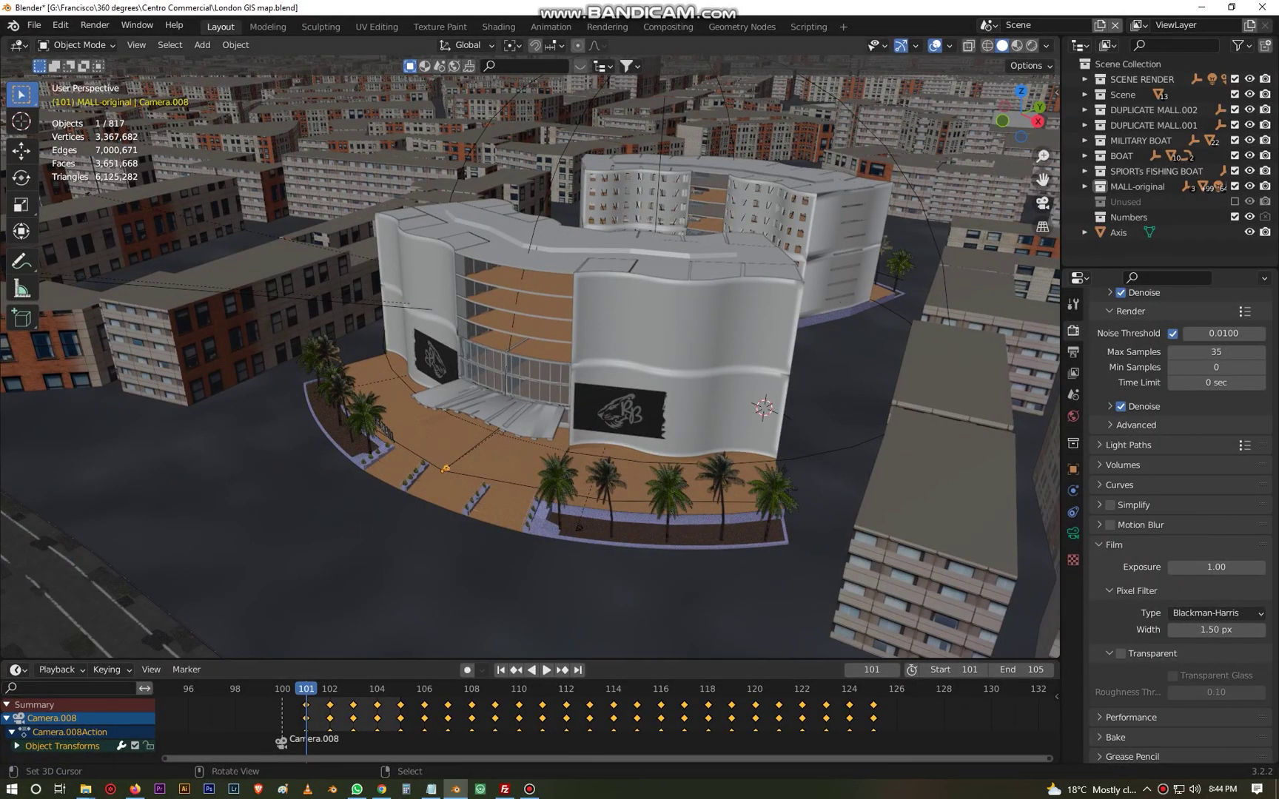
scroll(529, 362, down, 2)
scroll(530, 362, up, 1)
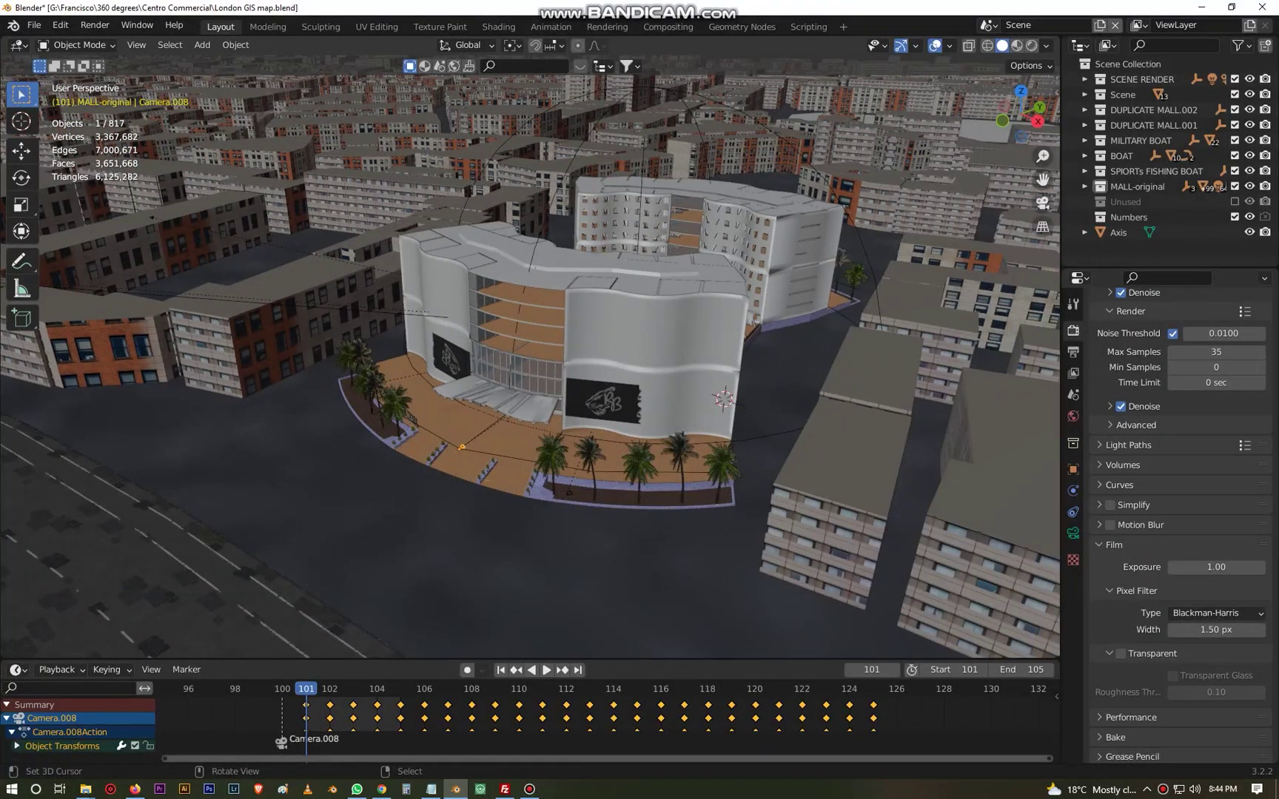
shift+middle_drag(636, 355, 412, 384)
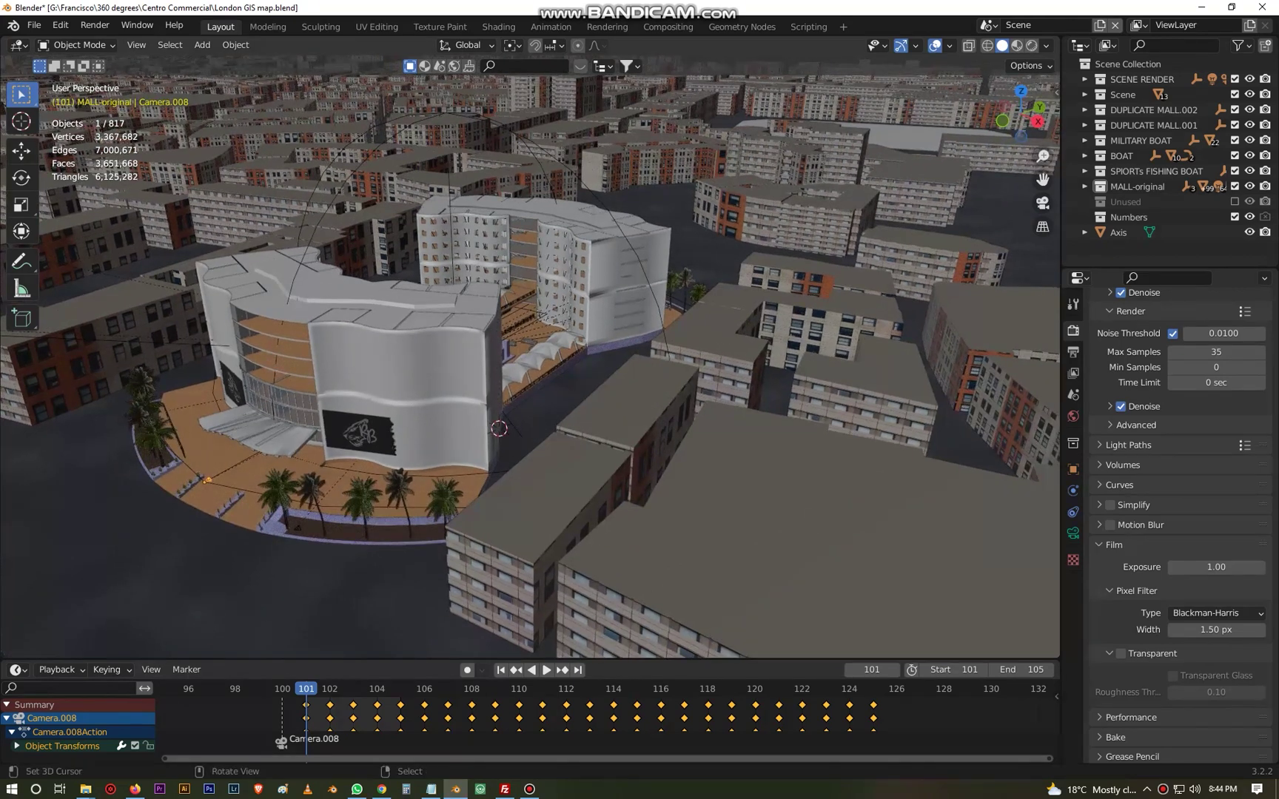
scroll(530, 357, up, 1)
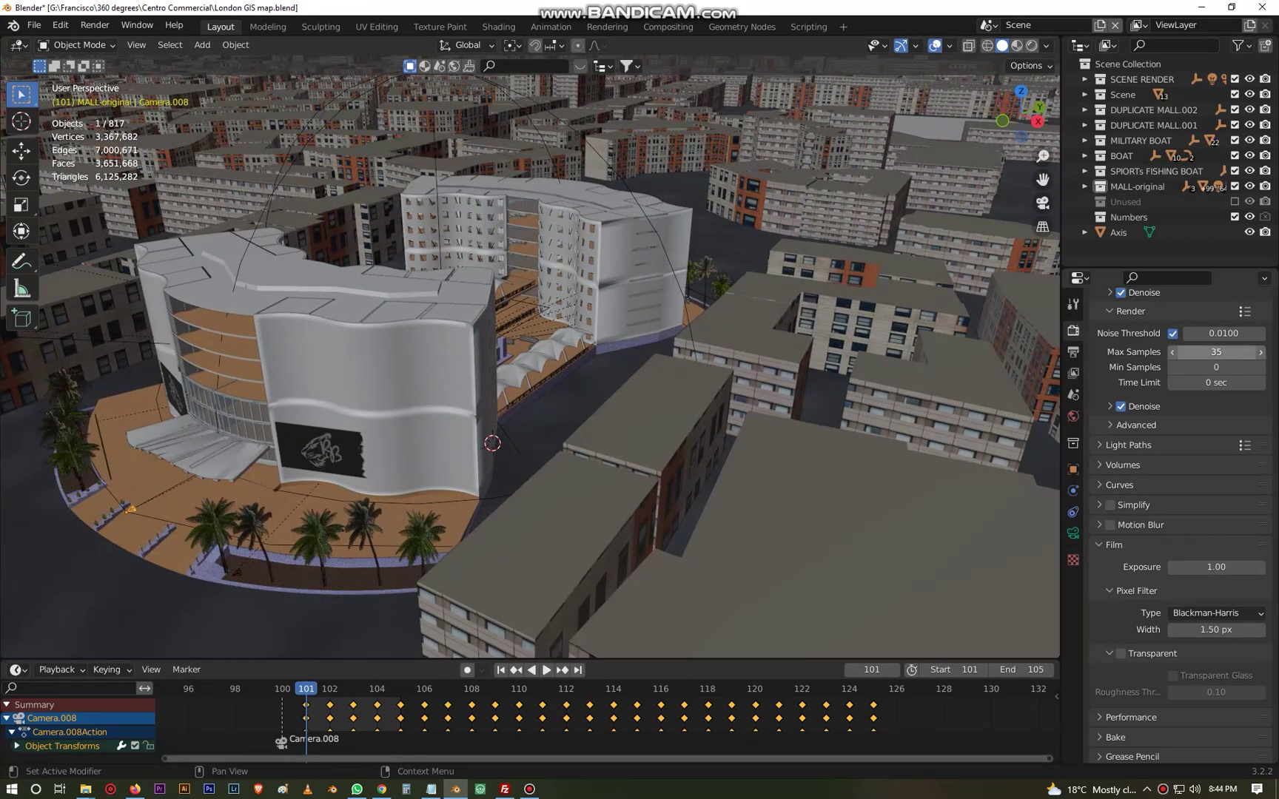
scroll(1179, 524, up, 7)
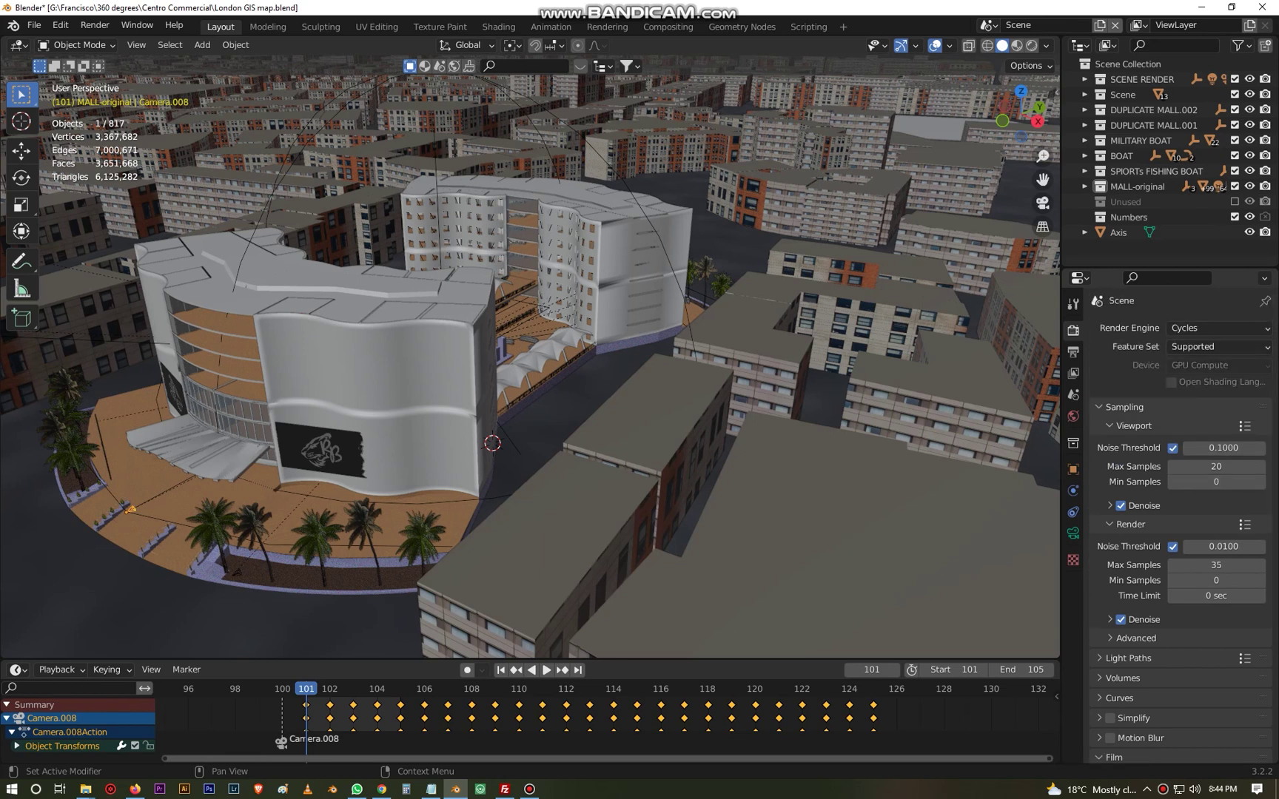
scroll(1179, 529, down, 1)
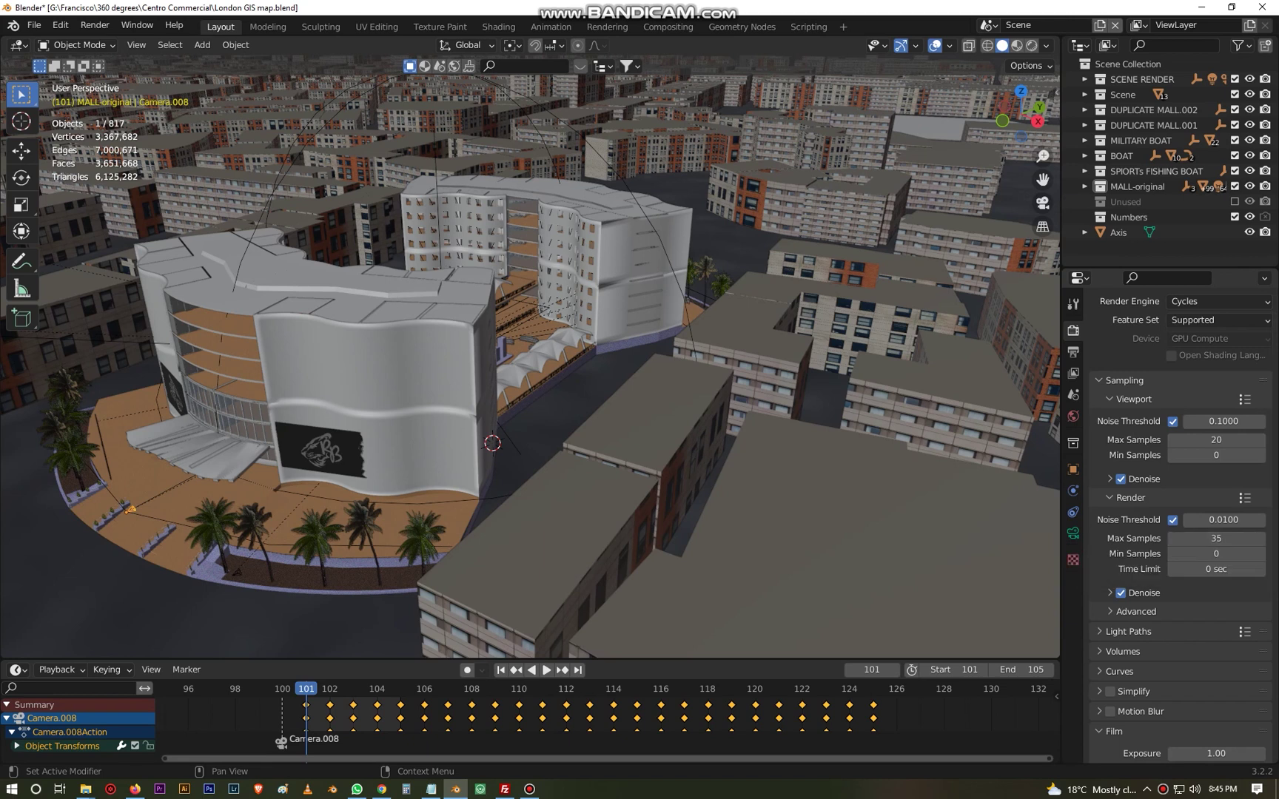
click(1072, 352)
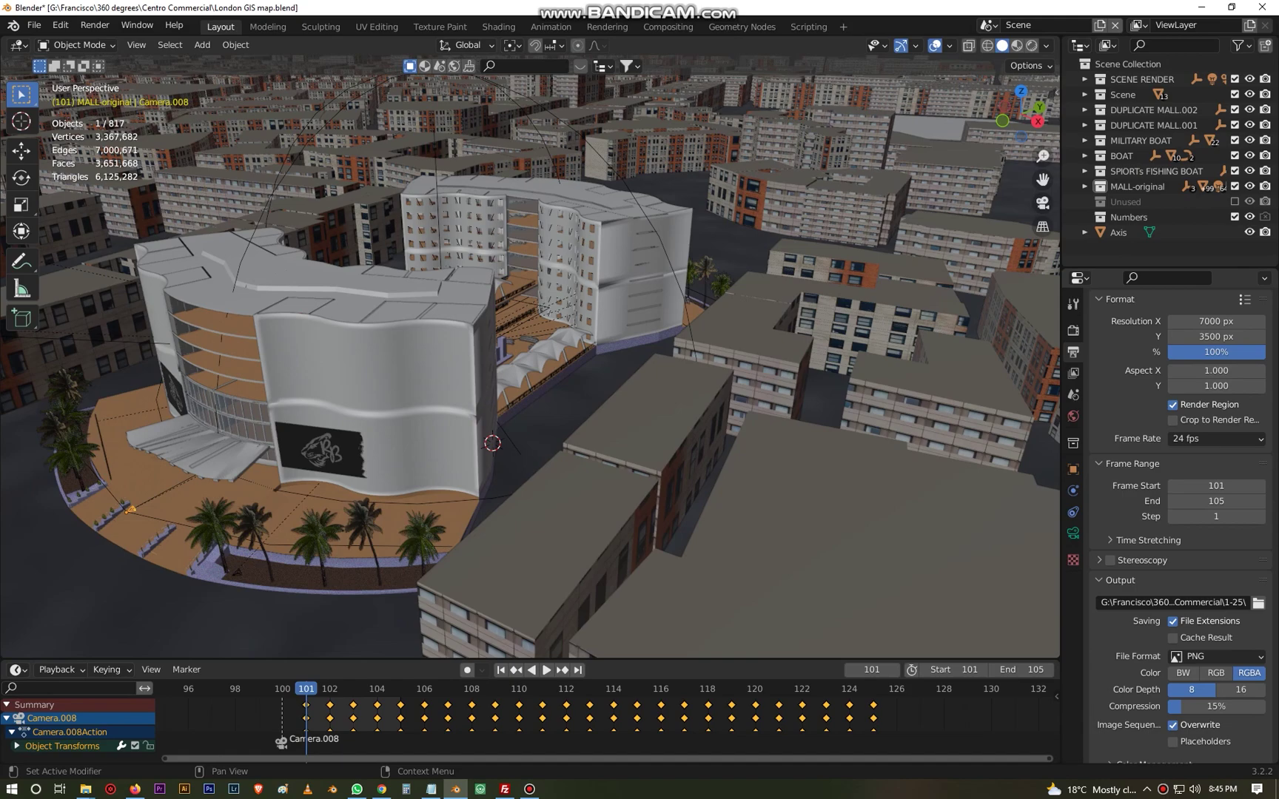
Examine the mall, its entrance plaza and the surrounding city and boats from several angles.
scroll(529, 357, down, 5)
mouse_move(530, 358)
middle_down()
mouse_move(635, 347)
mouse_move(531, 348)
middle_up()
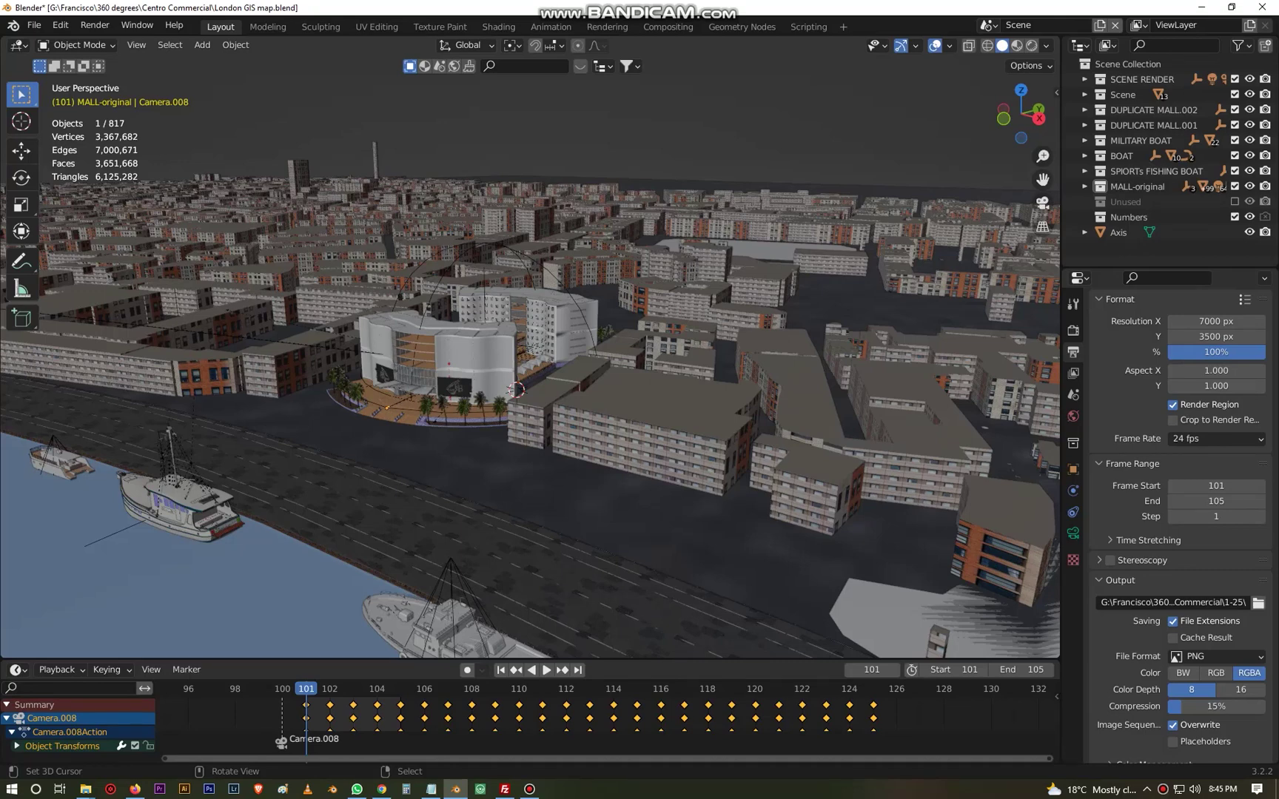
middle_drag(318, 410, 300, 362)
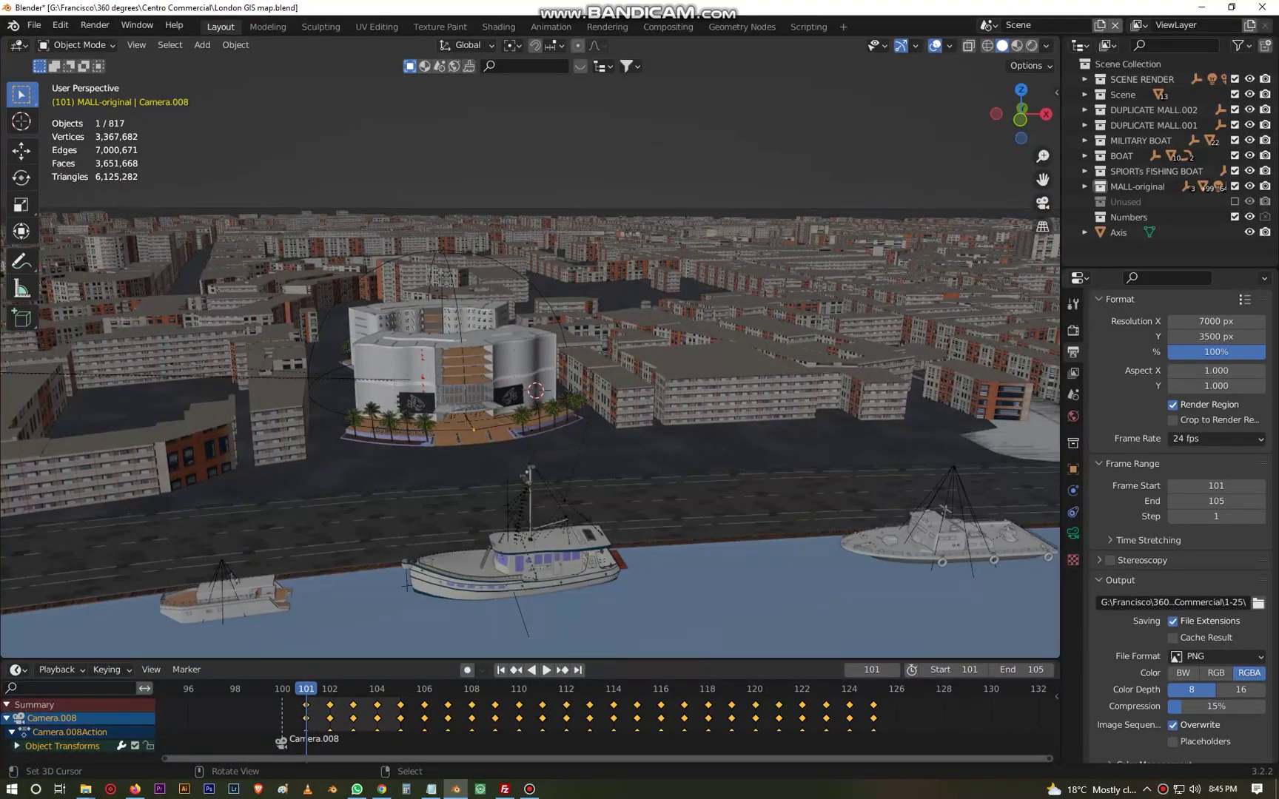
key(n)
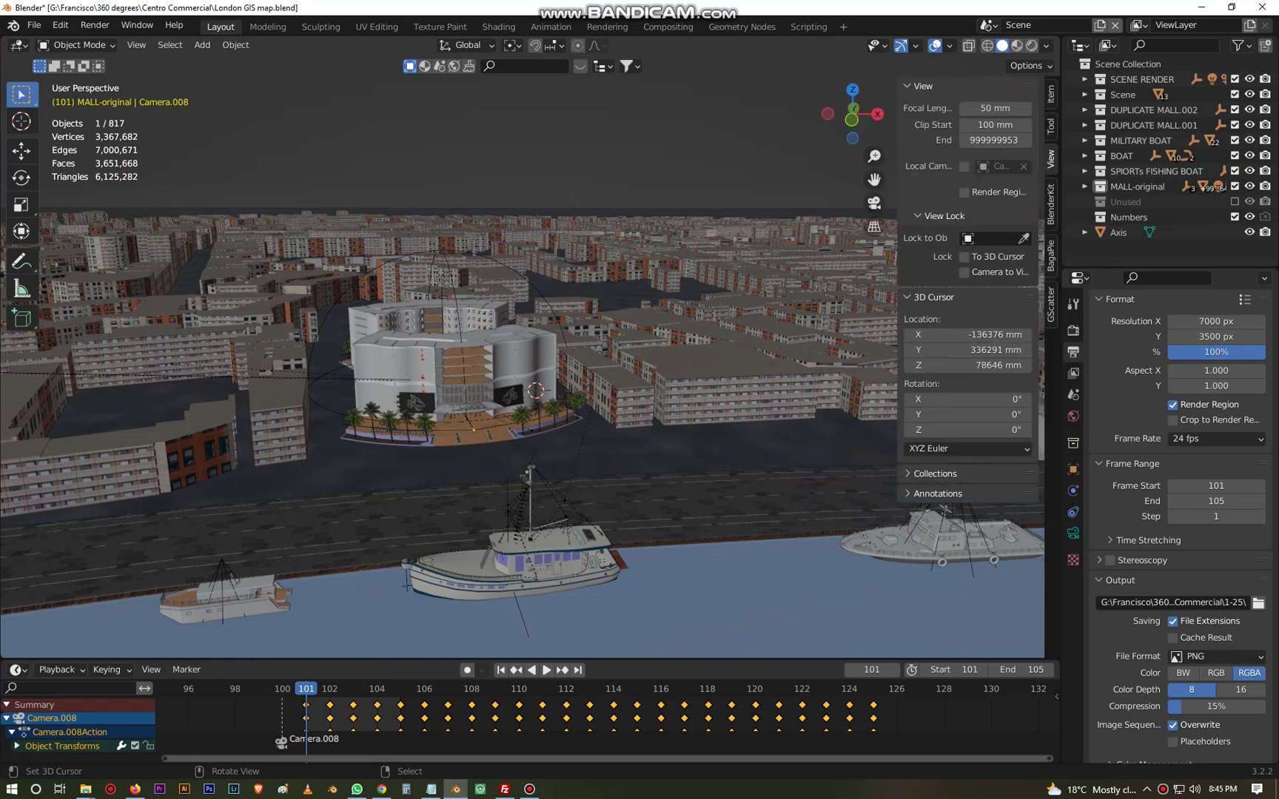
key(n)
middle_drag(533, 385, 521, 452)
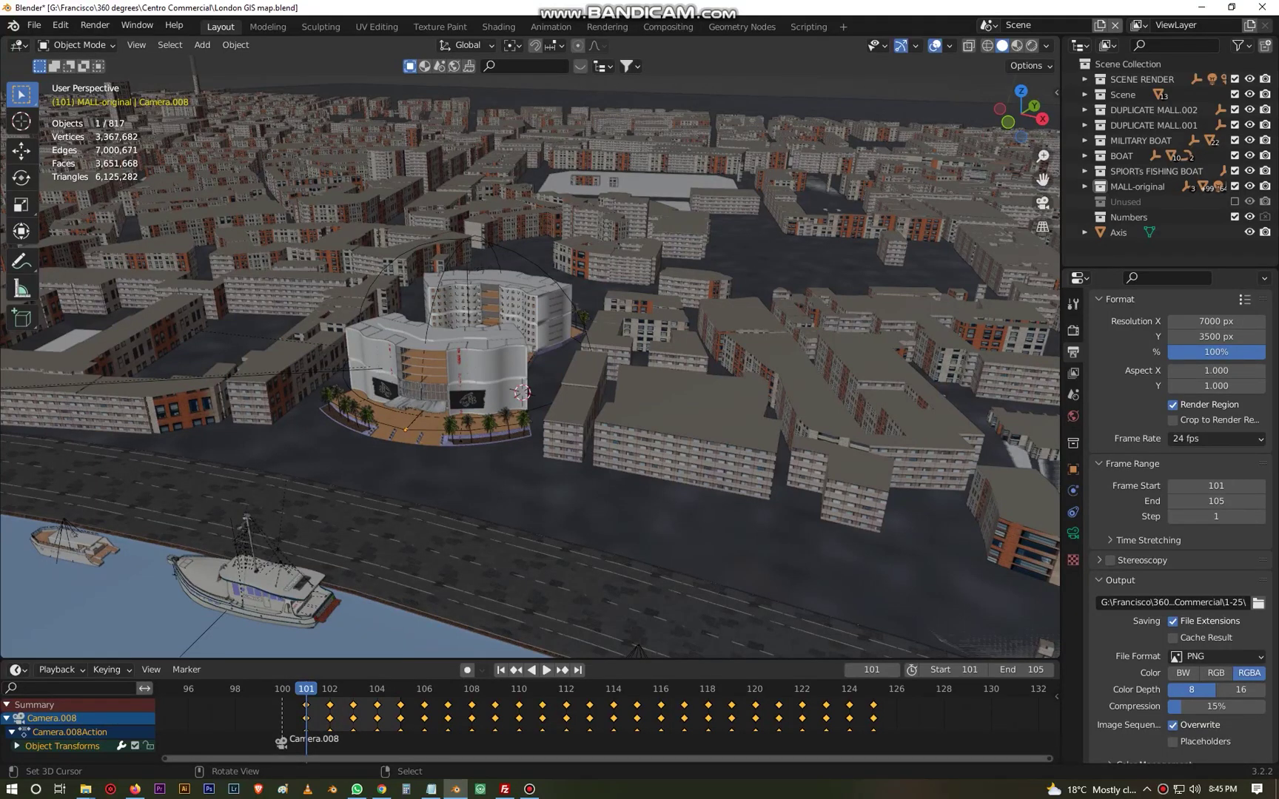
shift+middle_drag(459, 430, 638, 386)
scroll(606, 381, up, 5)
scroll(588, 387, down, 3)
scroll(638, 386, up, 4)
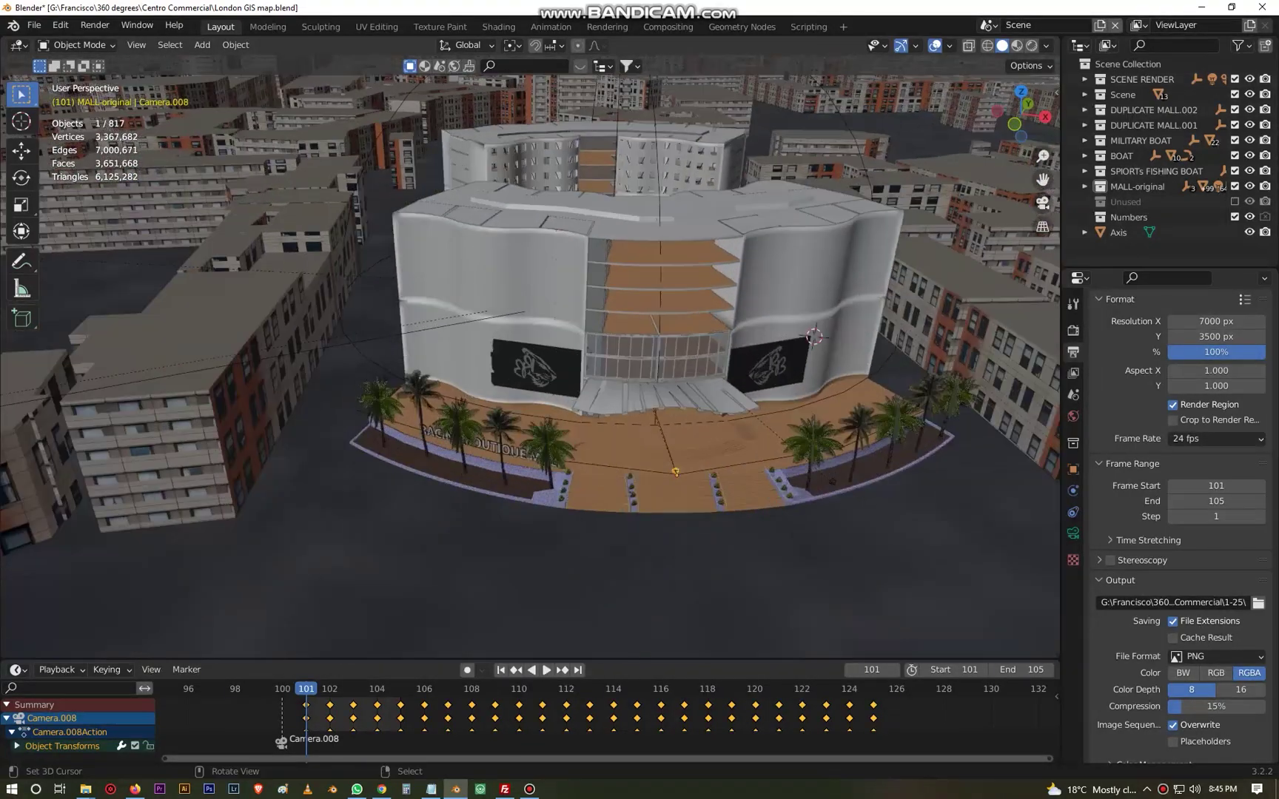
middle_drag(504, 474, 423, 431)
scroll(423, 431, up, 6)
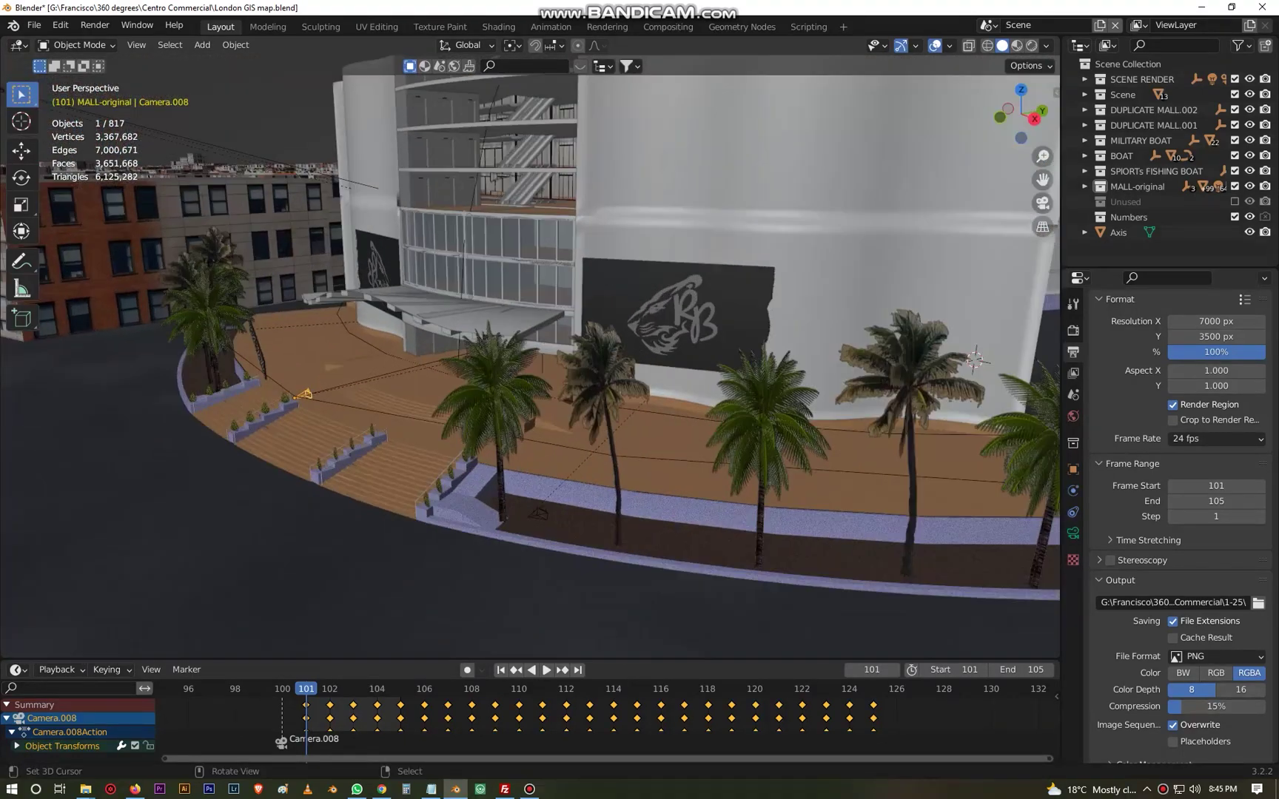
scroll(423, 431, down, 3)
middle_drag(592, 442, 614, 436)
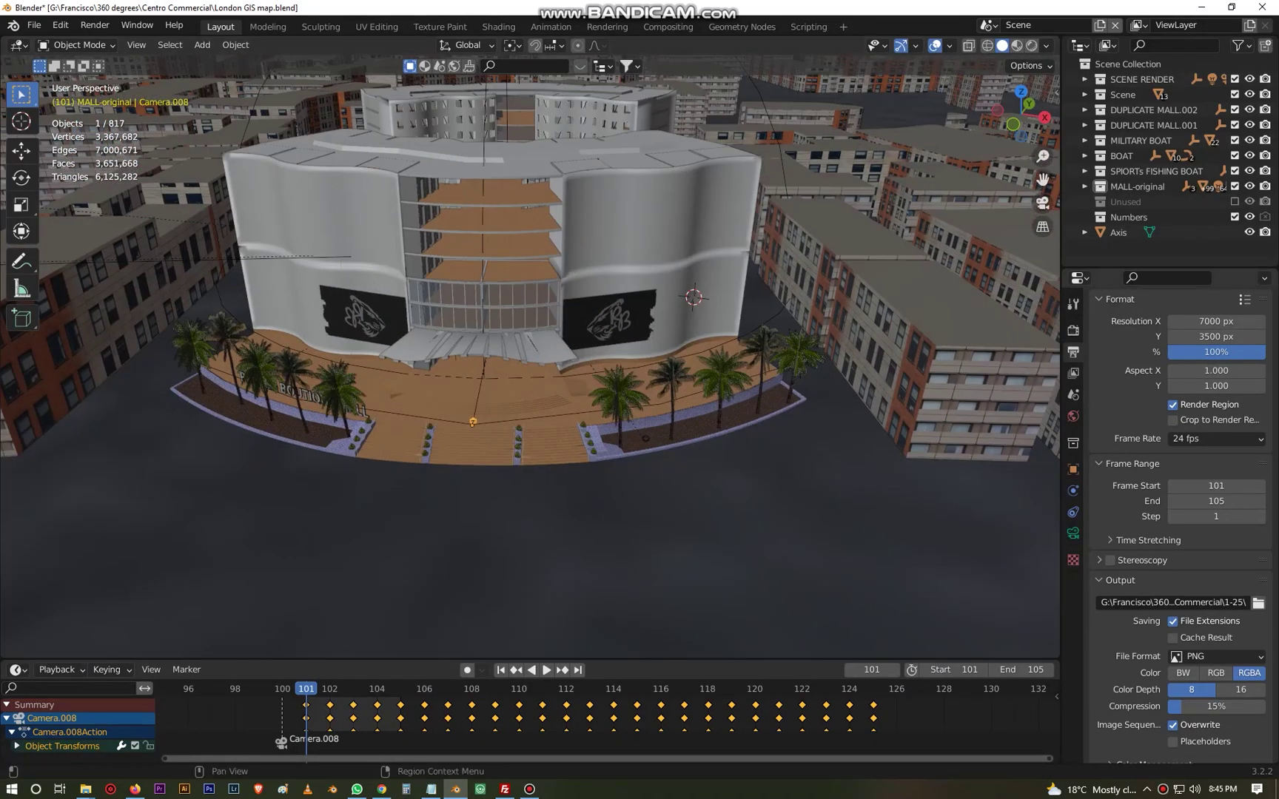
Try the Experimental feature set for Cycles and return it to Supported.
click(1073, 330)
scroll(1184, 370, up, 2)
click(1218, 346)
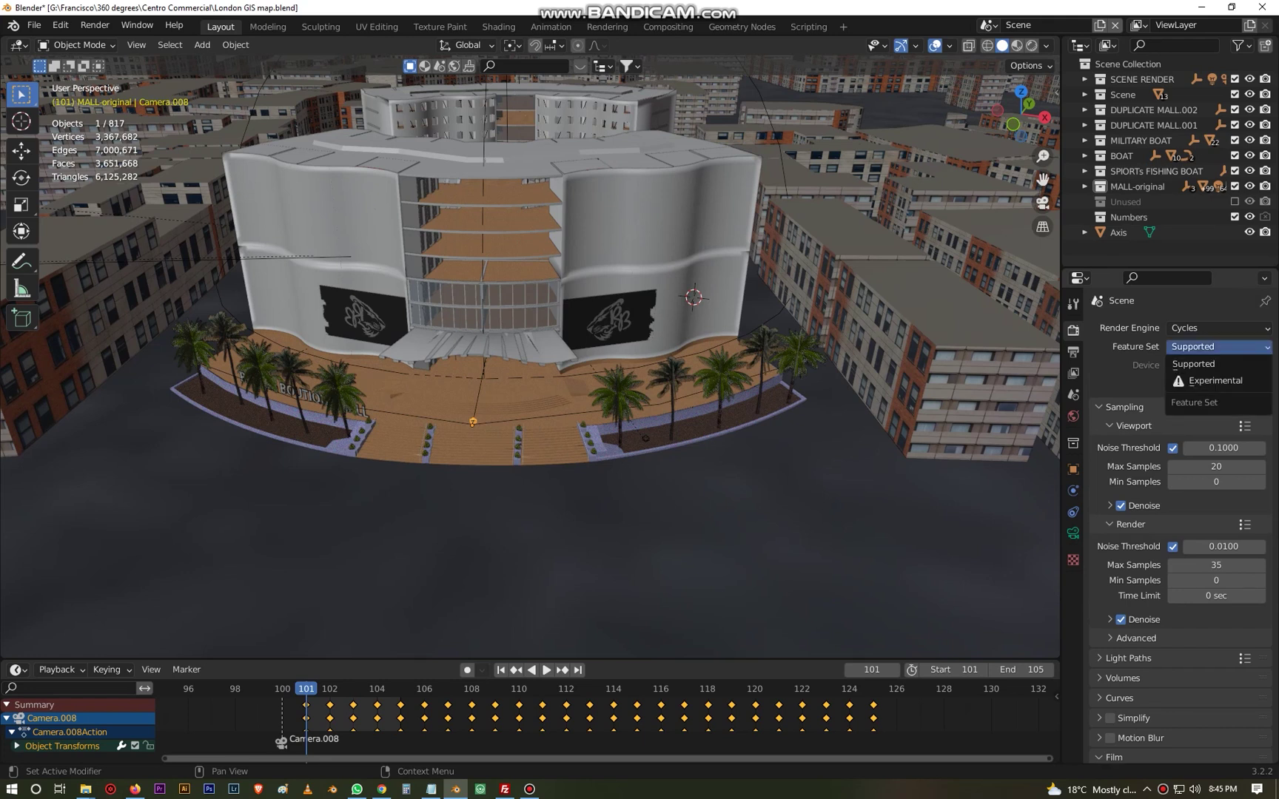
click(1216, 381)
click(1218, 346)
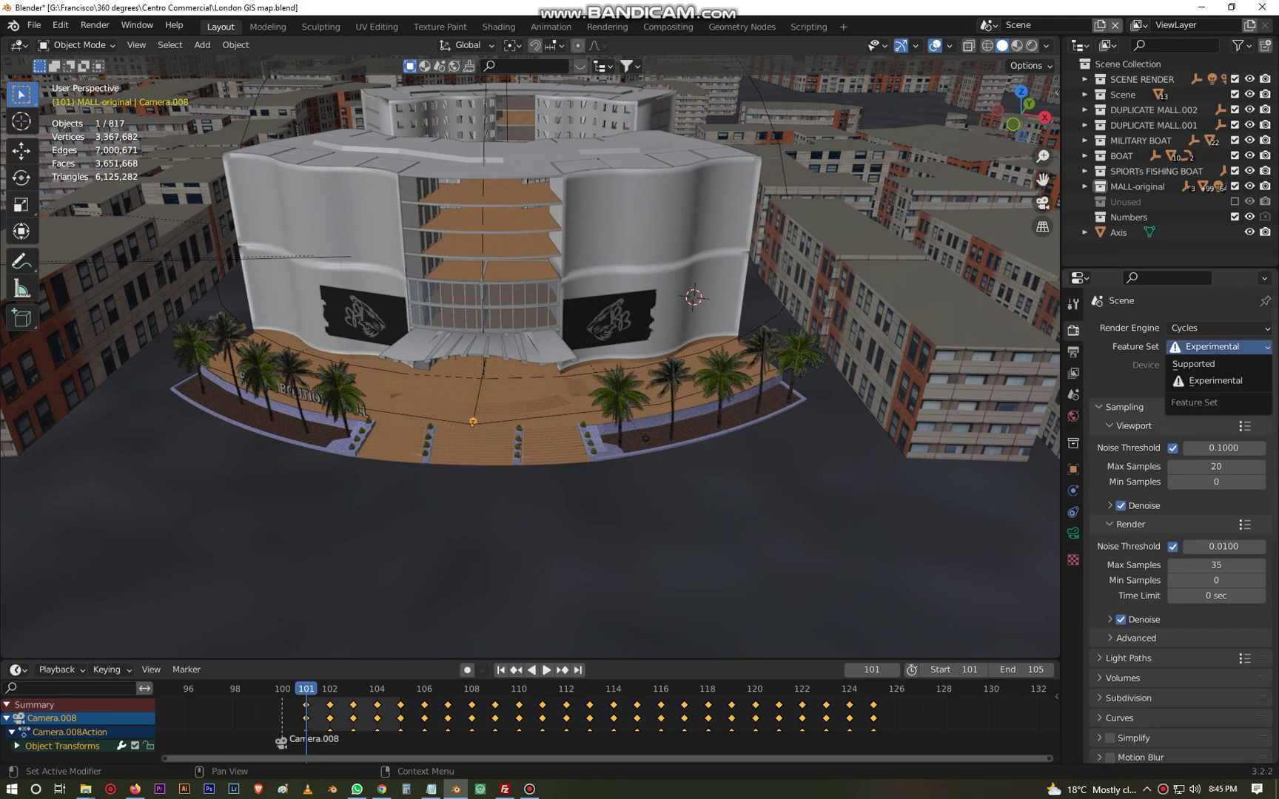
click(1218, 363)
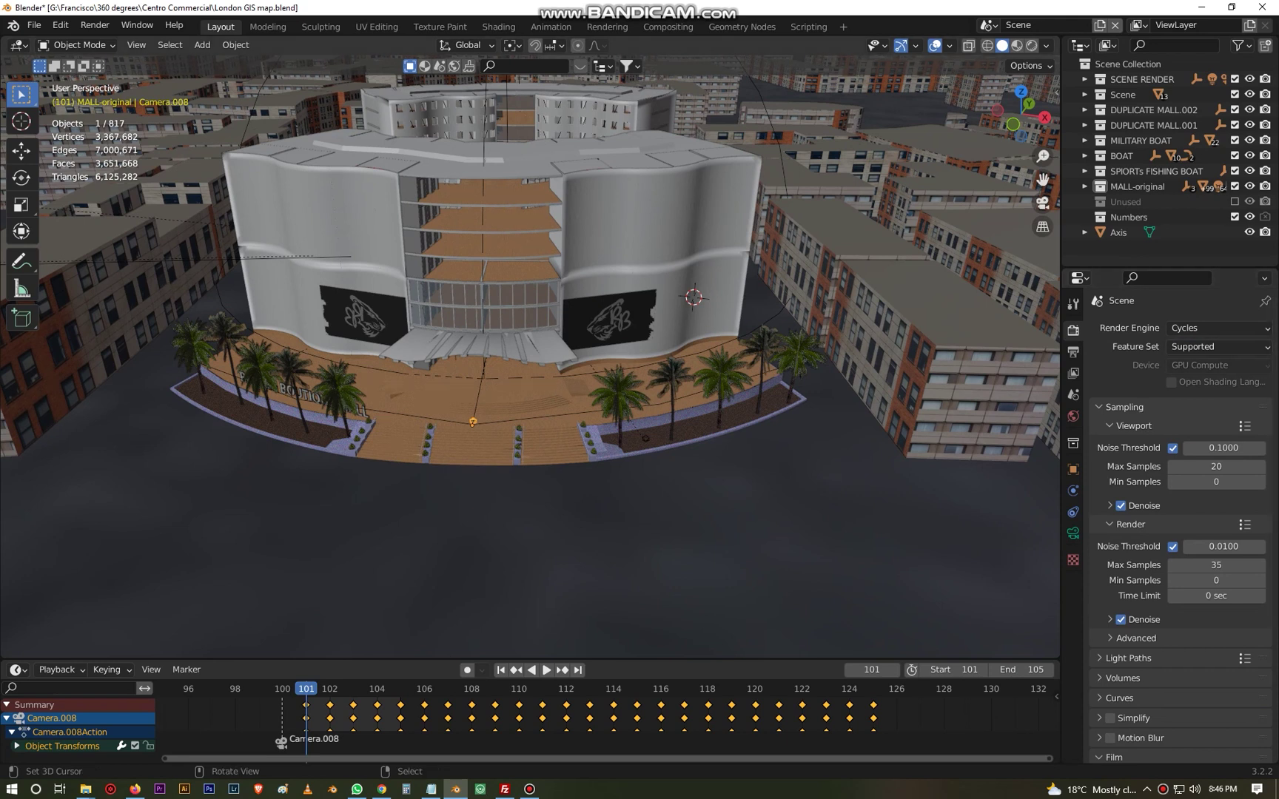
View the scene through the panoramic camera Camera.008 and examine the framing of the mall interior.
scroll(530, 355, down, 2)
scroll(529, 355, up, 4)
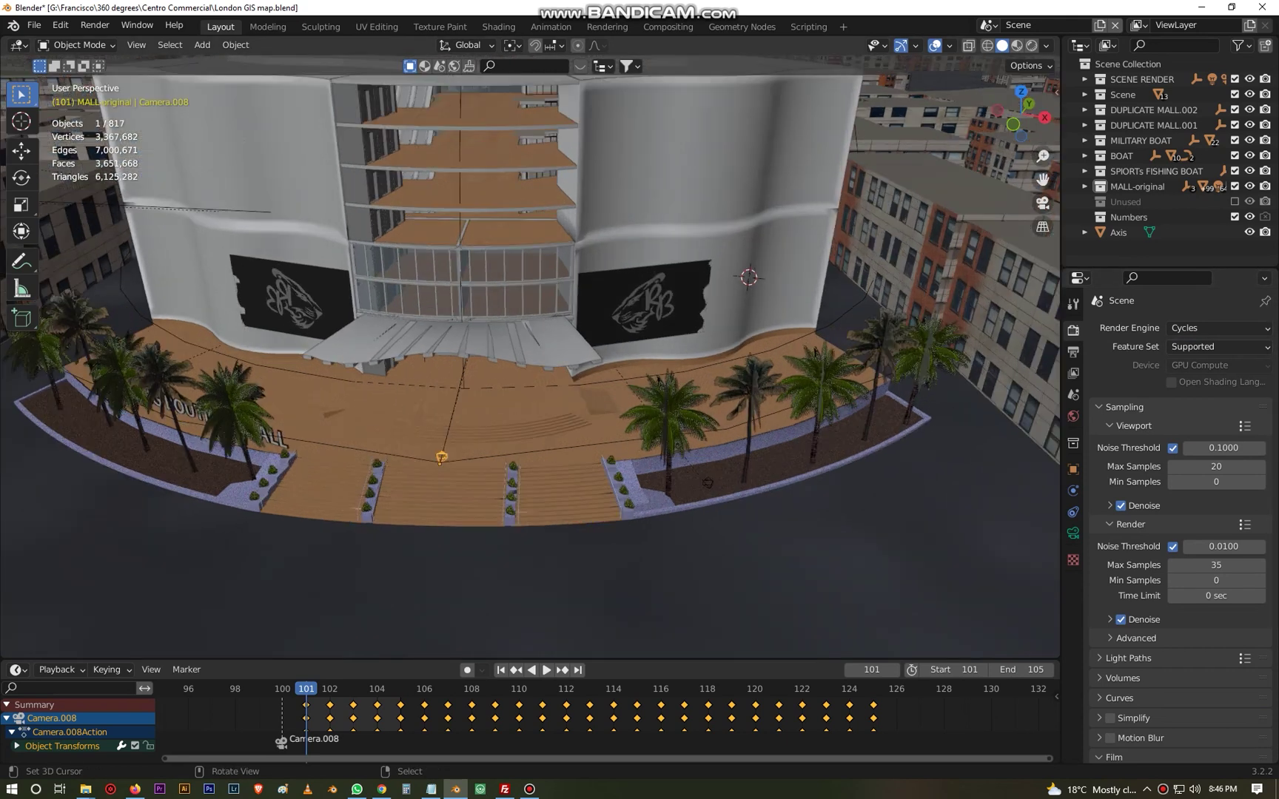
scroll(530, 355, down, 2)
mouse_move(530, 355)
middle_down()
mouse_move(411, 367)
mouse_move(636, 364)
mouse_move(485, 355)
mouse_move(533, 364)
middle_up()
scroll(636, 364, down, 4)
scroll(585, 364, down, 3)
scroll(584, 364, down, 3)
key(KP_0)
scroll(530, 358, up, 5)
scroll(530, 358, down, 1)
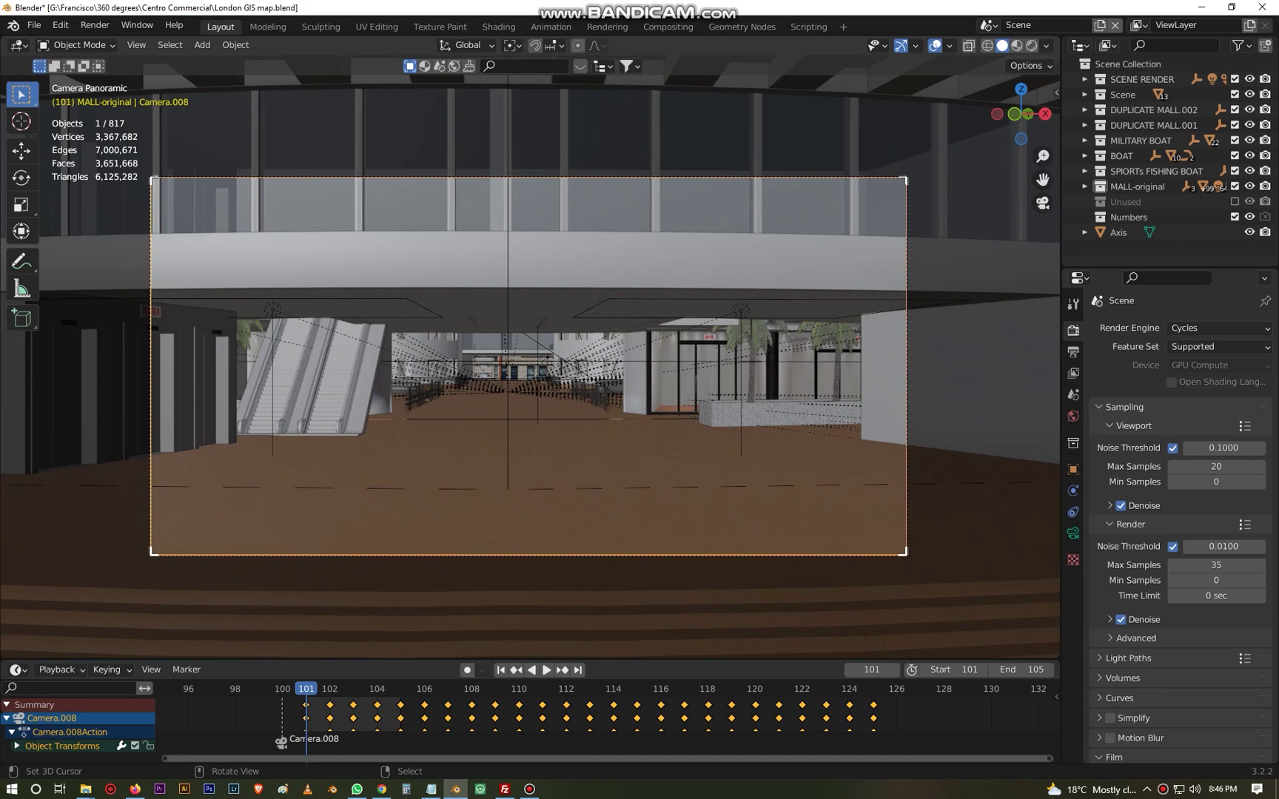
scroll(76, 146, up, 1)
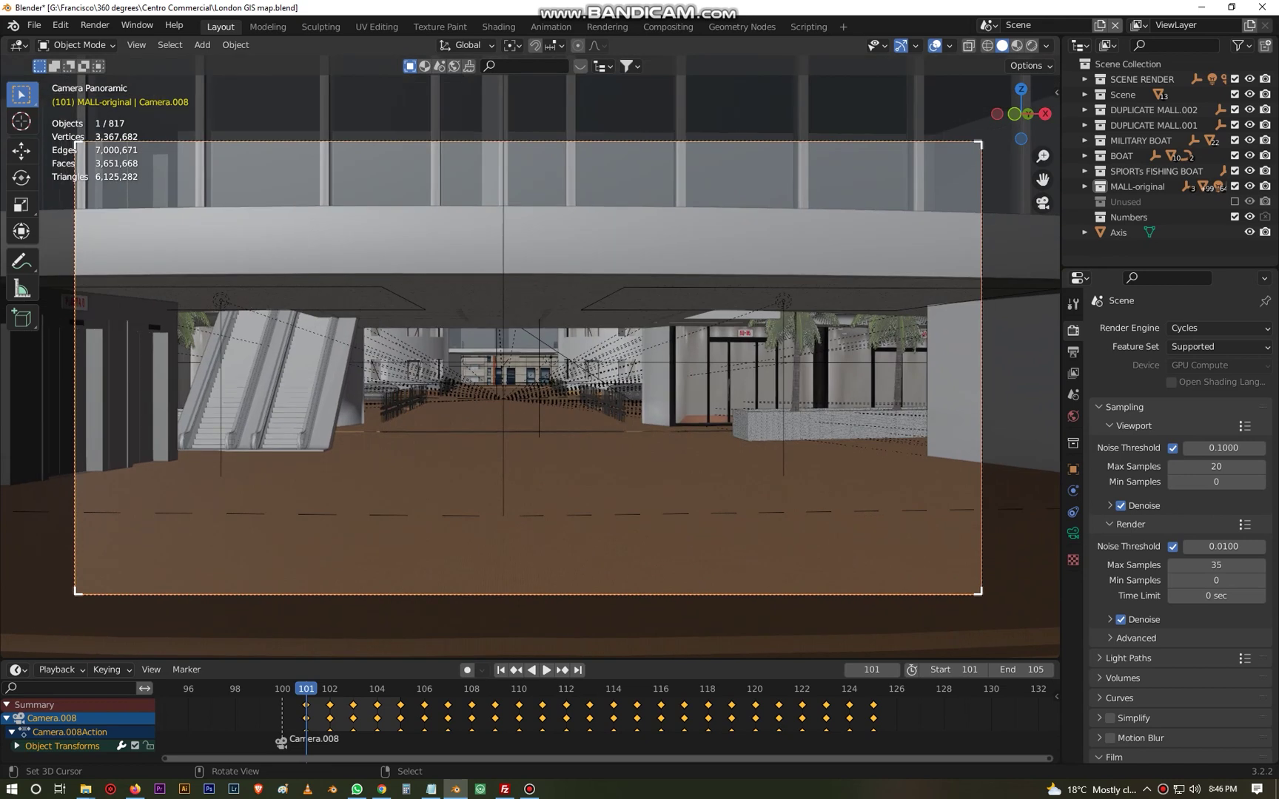
scroll(77, 146, down, 1)
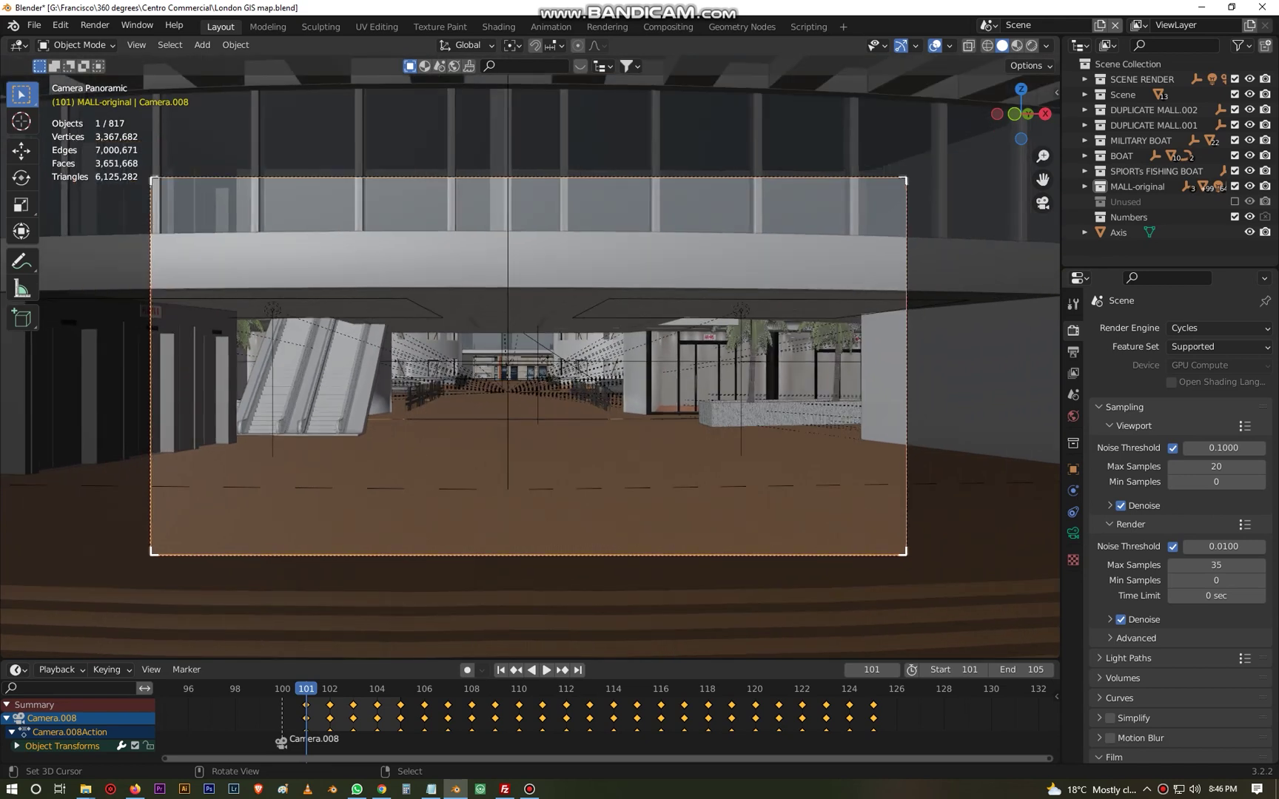
Select the area light above the escalators and save the blend file.
right_click(272, 310)
right_click(272, 311)
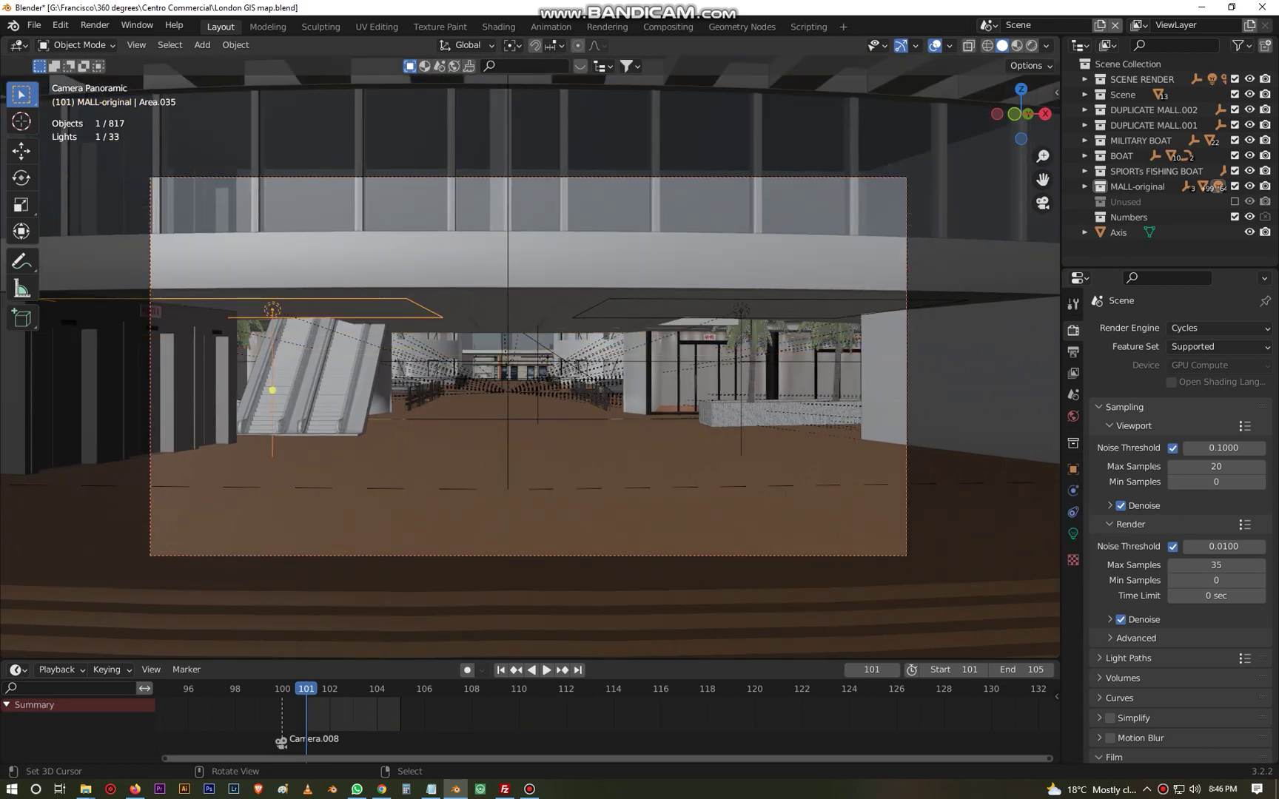
key(ctrl)
key(ctrl+s)
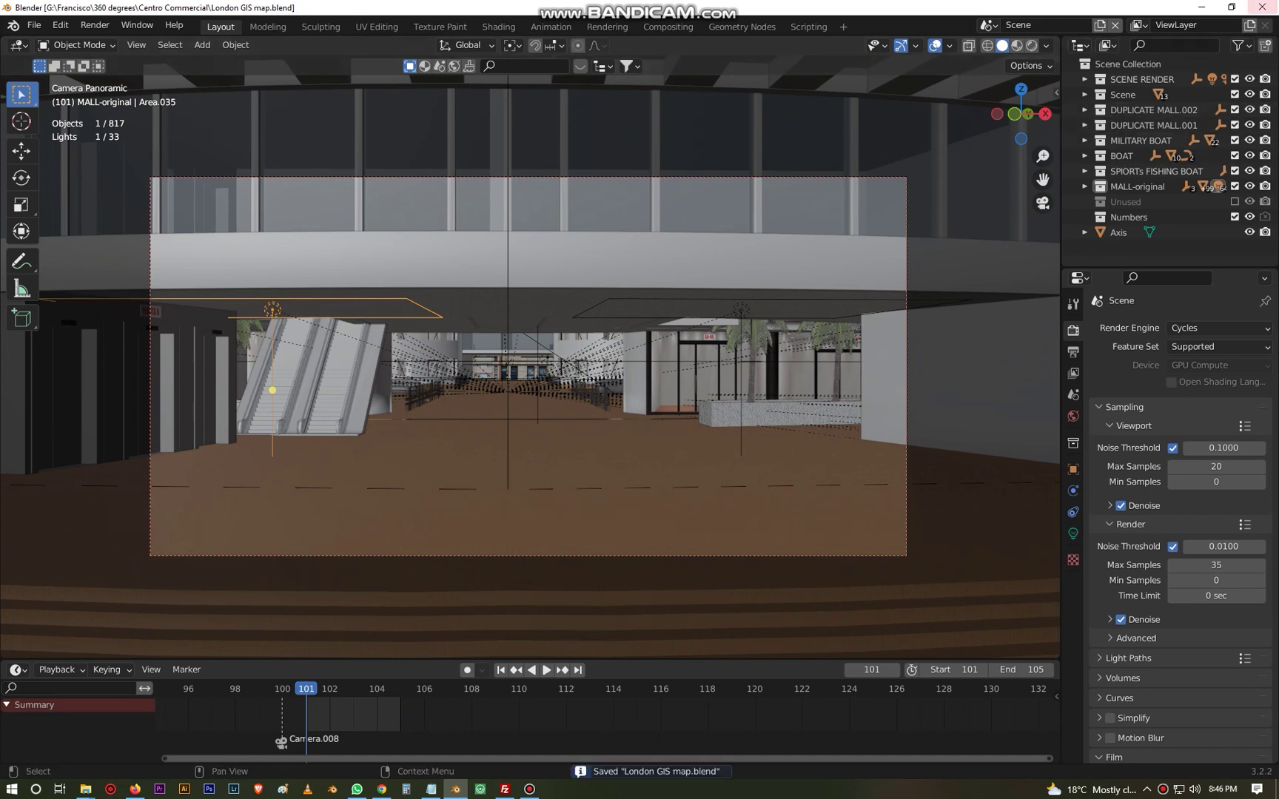
Switch to the SheepIt Get started page in the browser and open the file chooser for adding a project.
click(1202, 7)
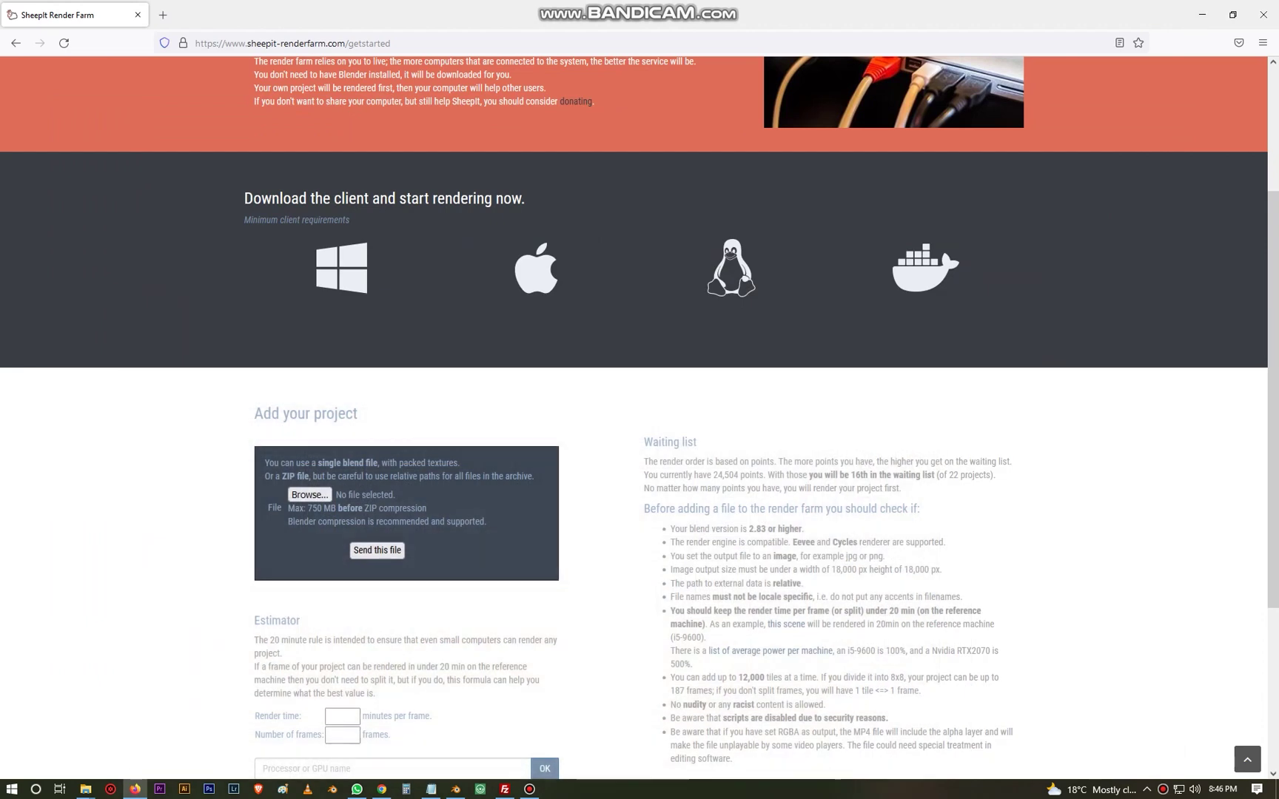
scroll(639, 419, up, 3)
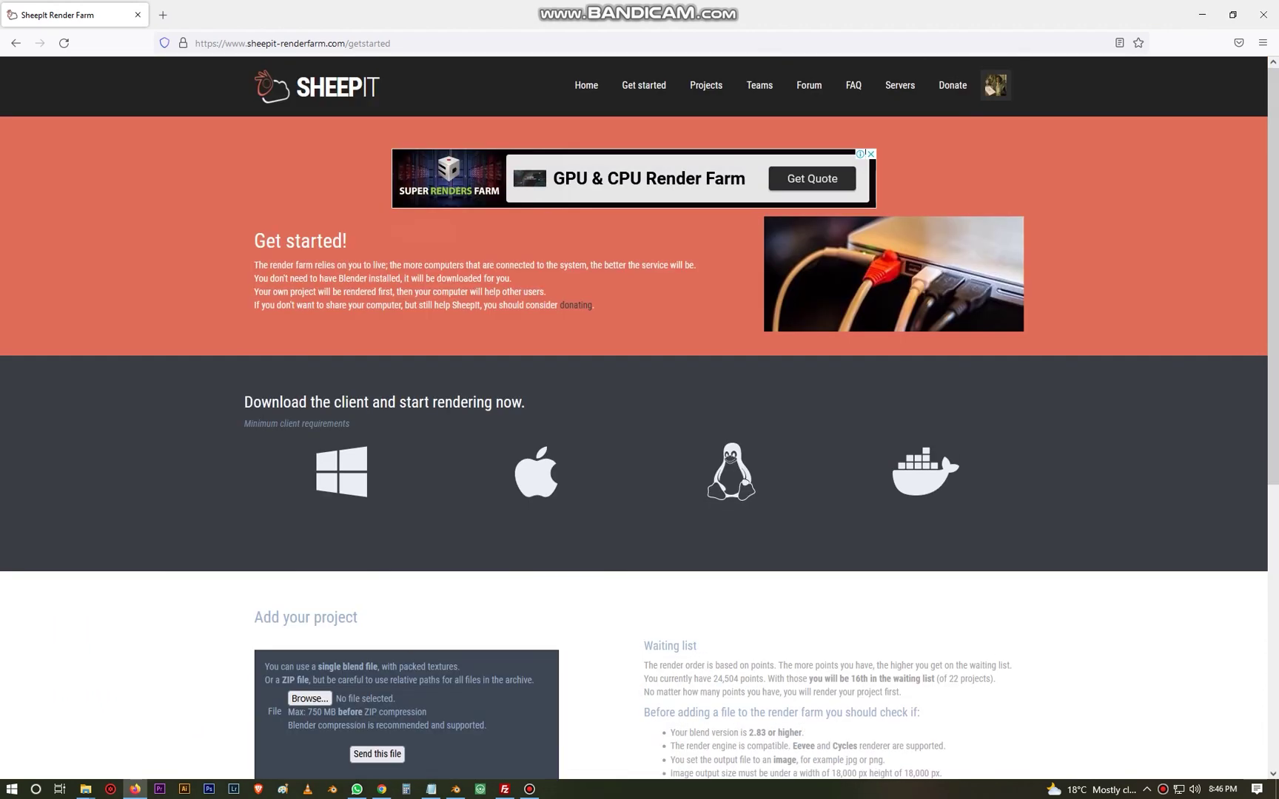
scroll(640, 419, down, 1)
click(309, 562)
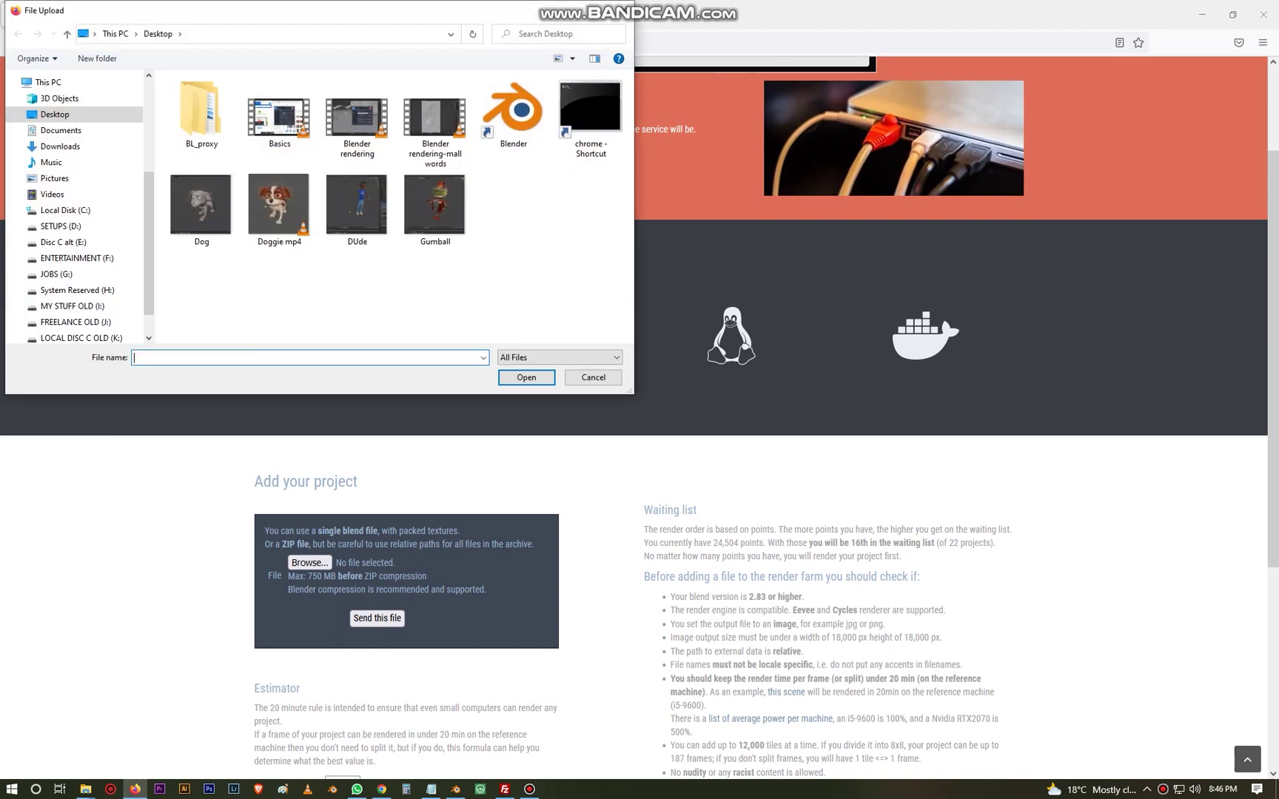
Browse the file chooser to the Centro Commercial folder inside the 360 degrees folder on the JOBS (G:) drive.
scroll(74, 207, up, 2)
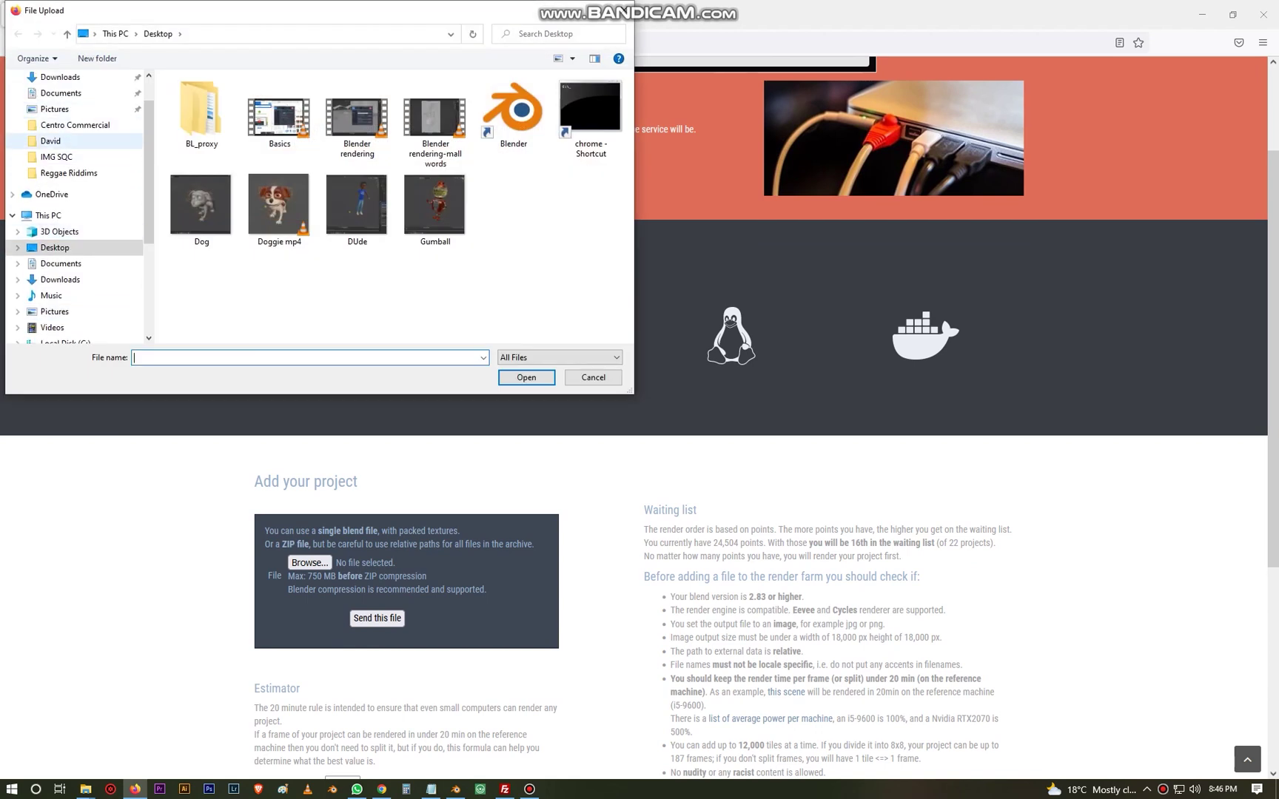
click(50, 141)
click(207, 33)
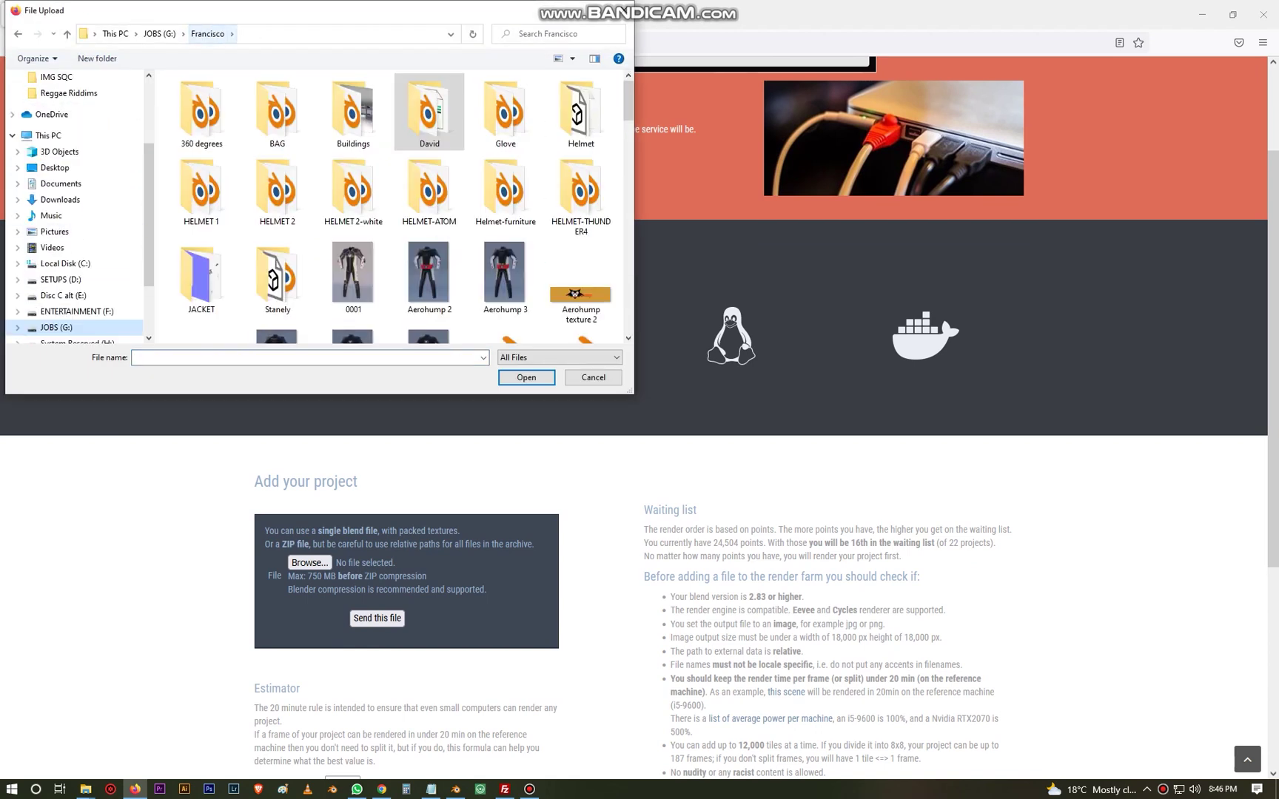
double_click(201, 111)
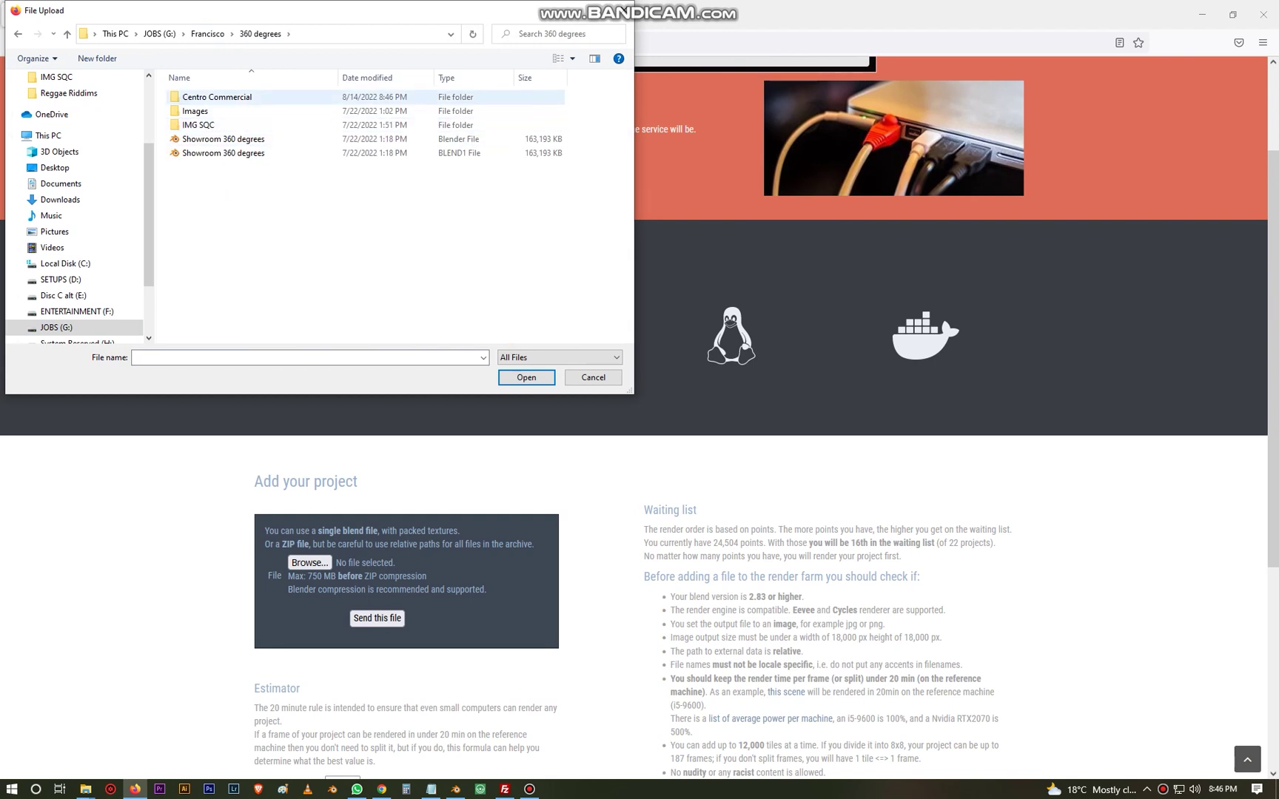
double_click(215, 95)
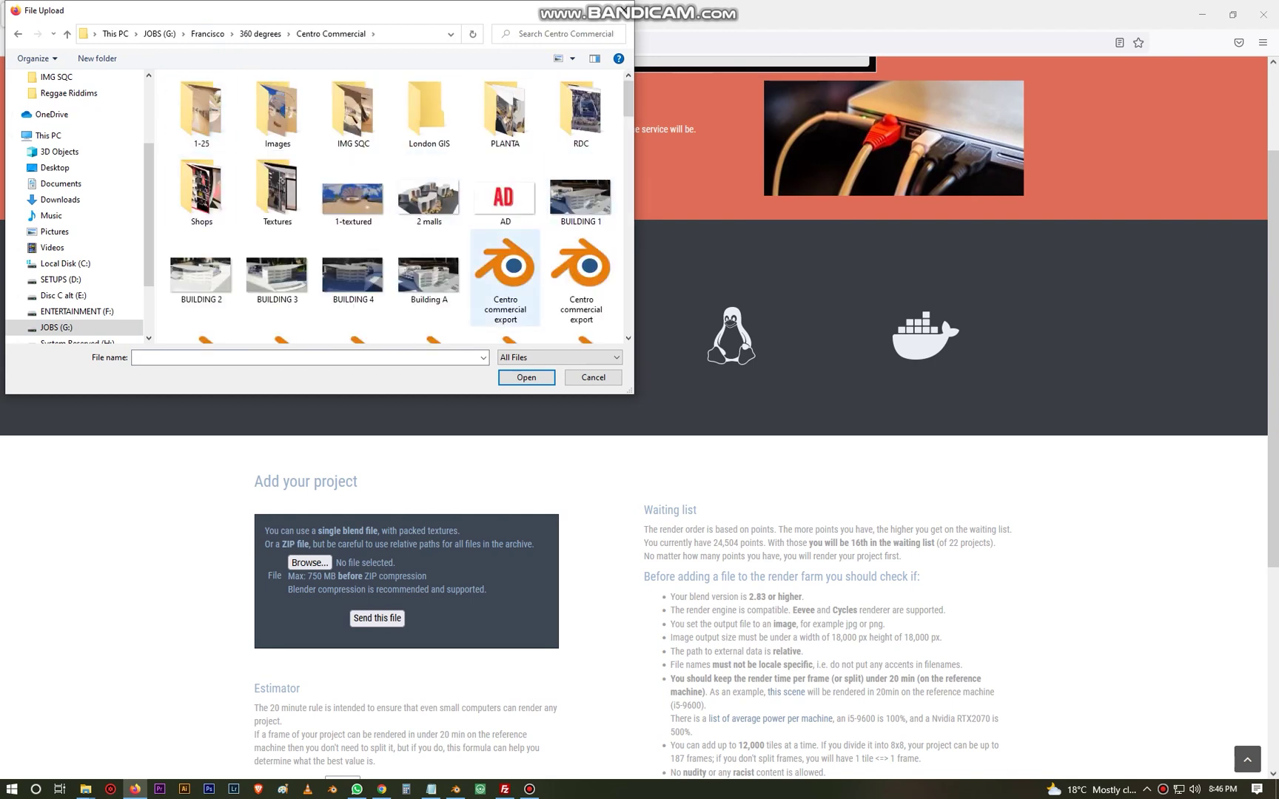
Sort the contents of the Centro Commercial folder by date.
scroll(505, 296, down, 3)
scroll(505, 296, up, 1)
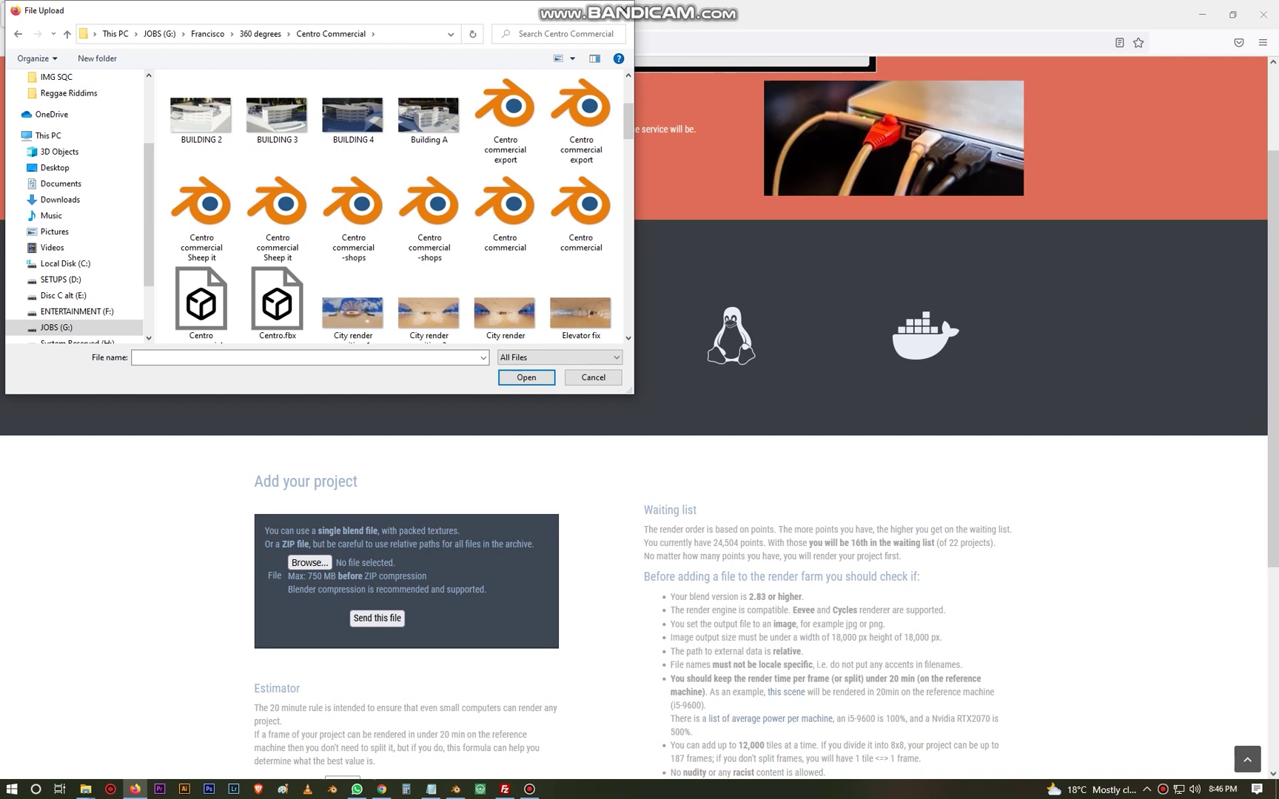
right_click(613, 163)
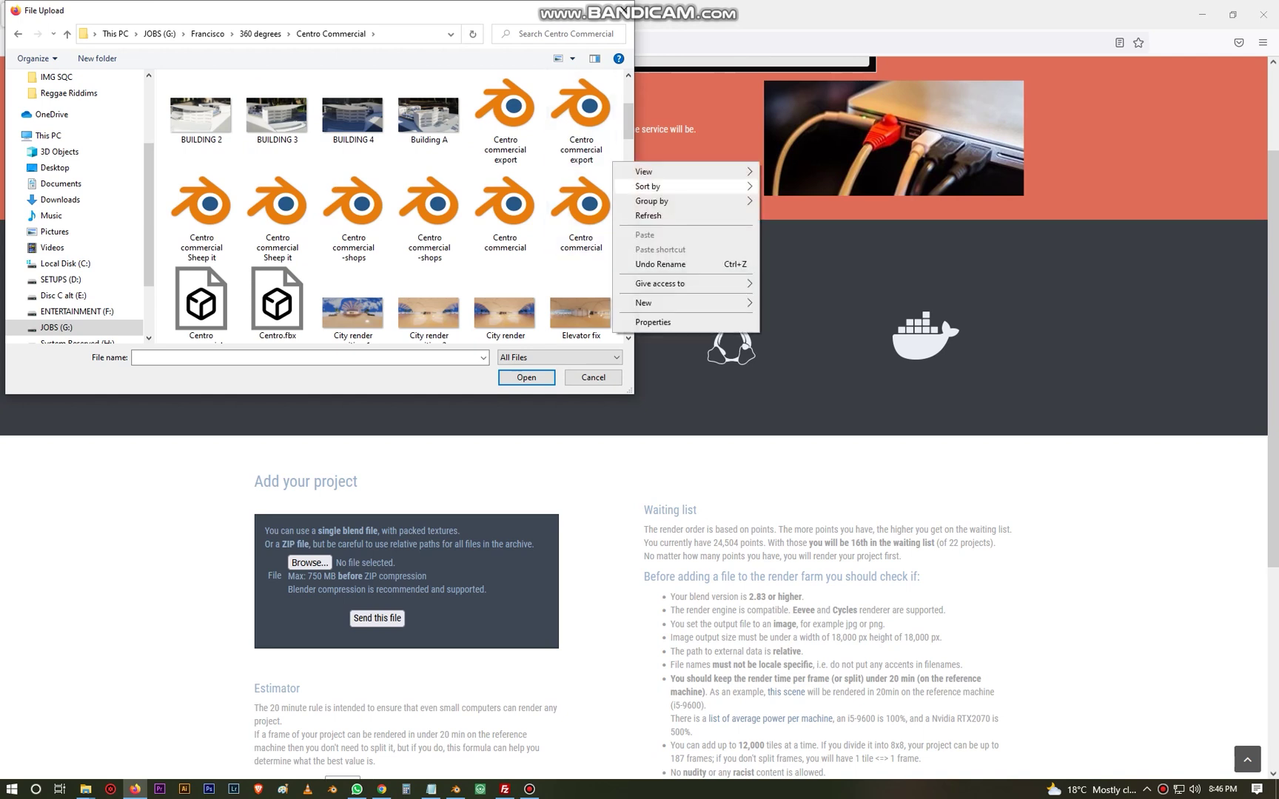
mouse_move(666, 186)
click(786, 202)
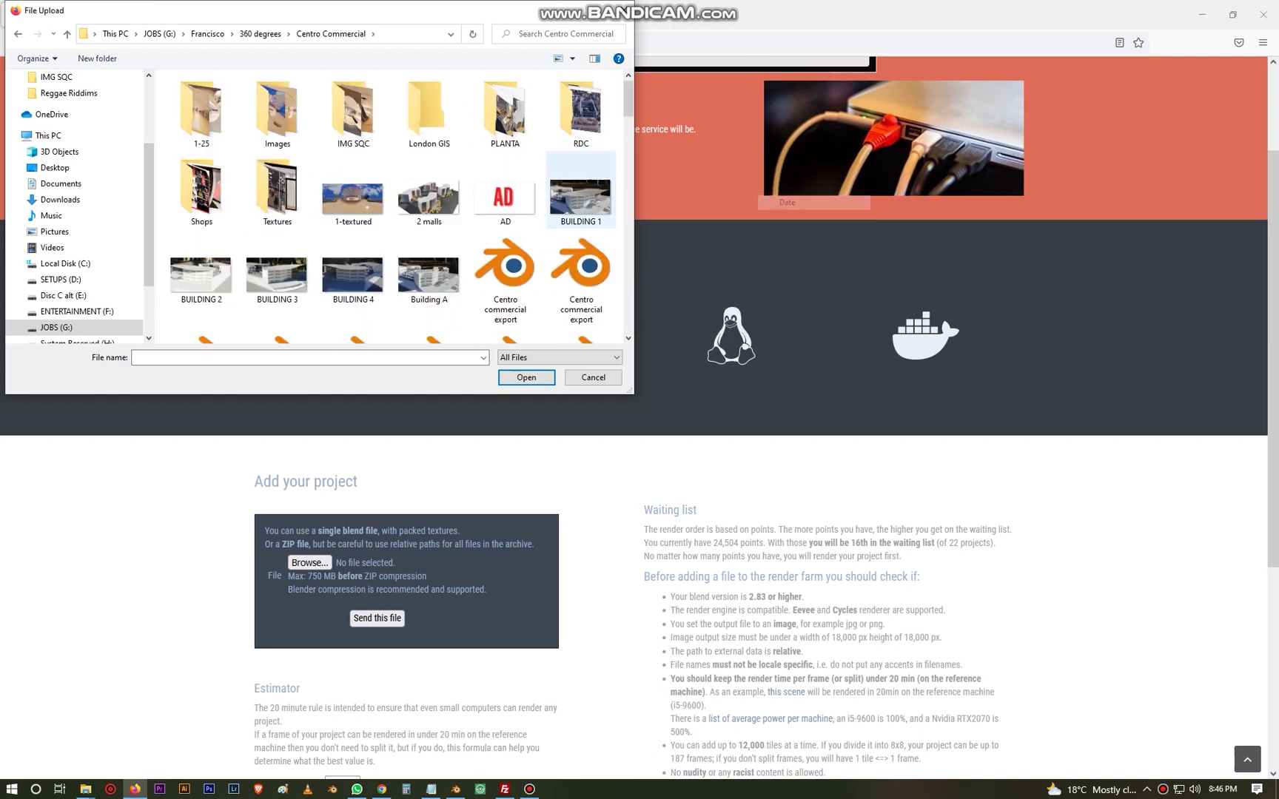
Choose London GIS map.blend as the project file and send it to the render farm.
click(353, 189)
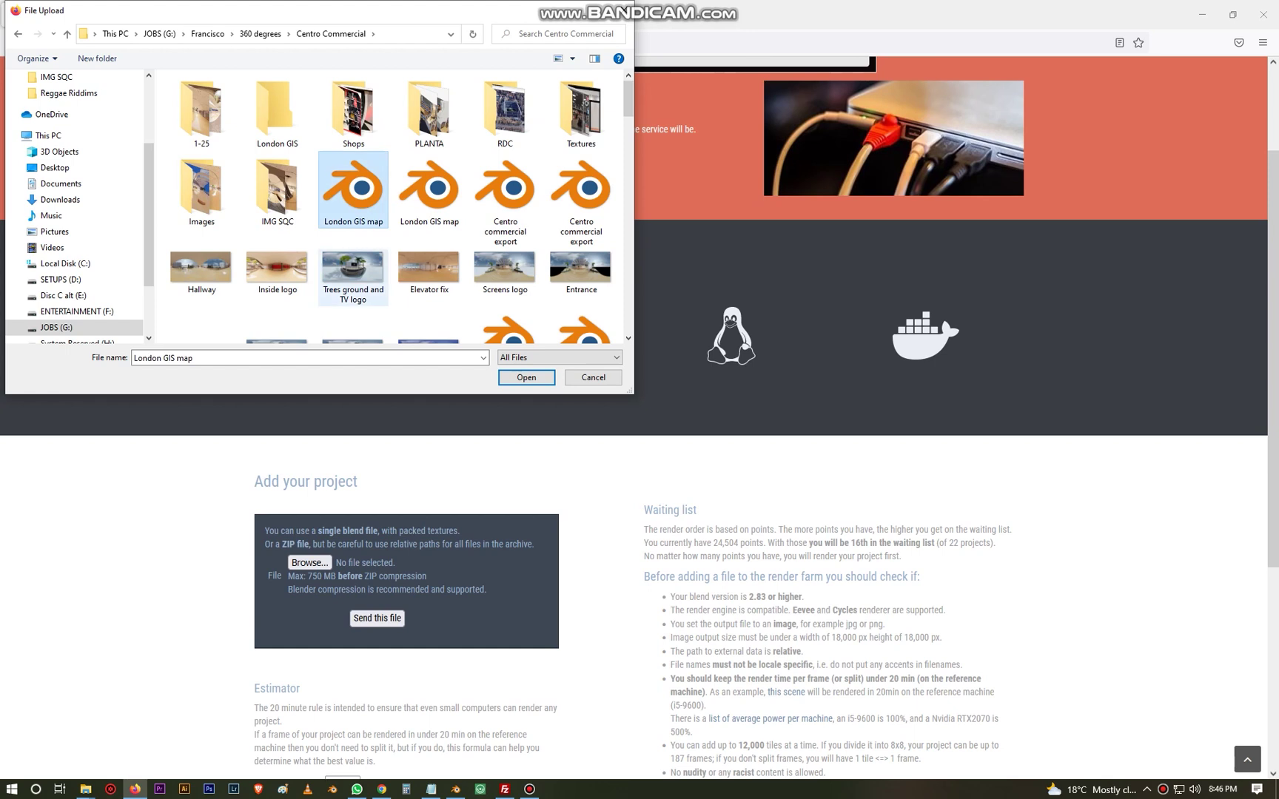
click(526, 378)
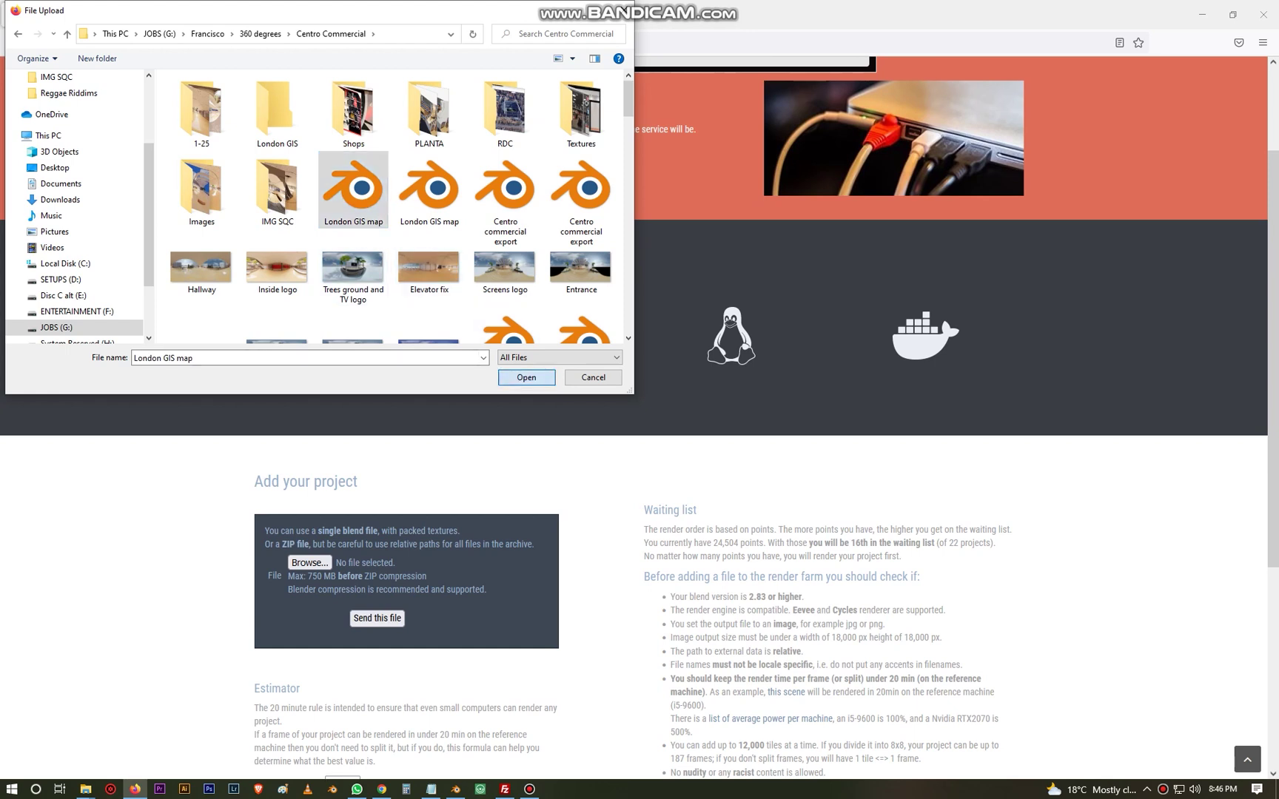
scroll(636, 415, down, 1)
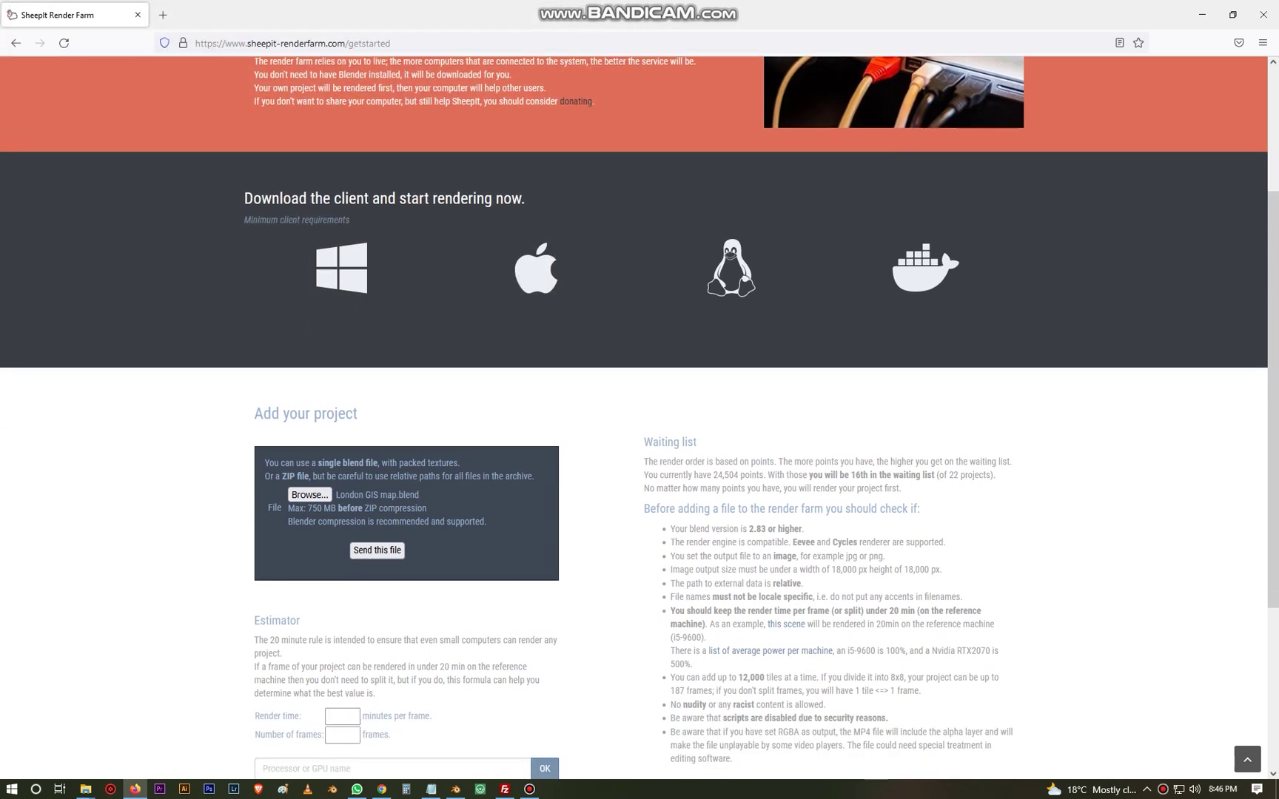
click(377, 549)
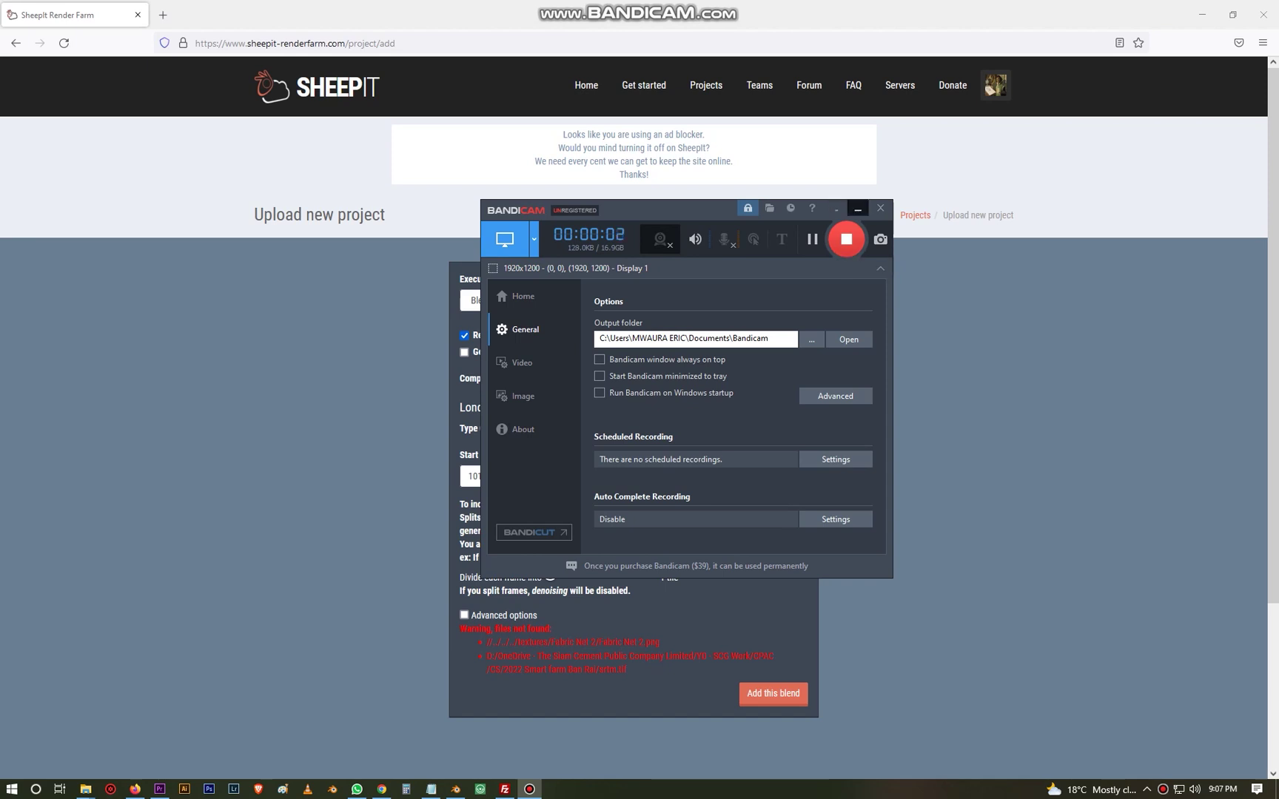
Examine the missing-file warnings at the end of the Upload new project form.
click(857, 209)
scroll(639, 419, down, 3)
scroll(639, 419, up, 2)
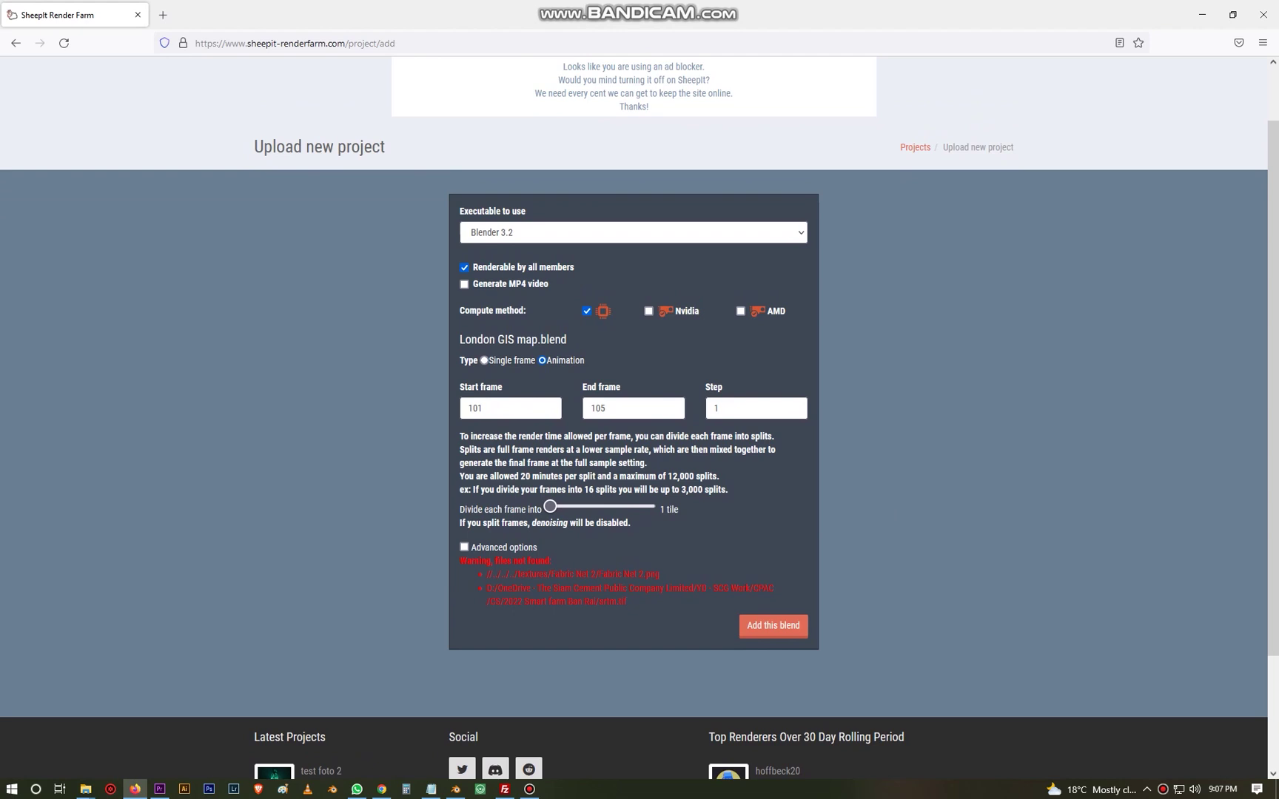
drag(552, 588, 459, 561)
click(629, 602)
click(461, 562)
Enable the Nvidia and AMD compute methods, check the start and end frames, and add the blend to the farm.
click(648, 311)
click(740, 311)
drag(483, 409, 467, 409)
drag(607, 409, 589, 408)
key(Return)
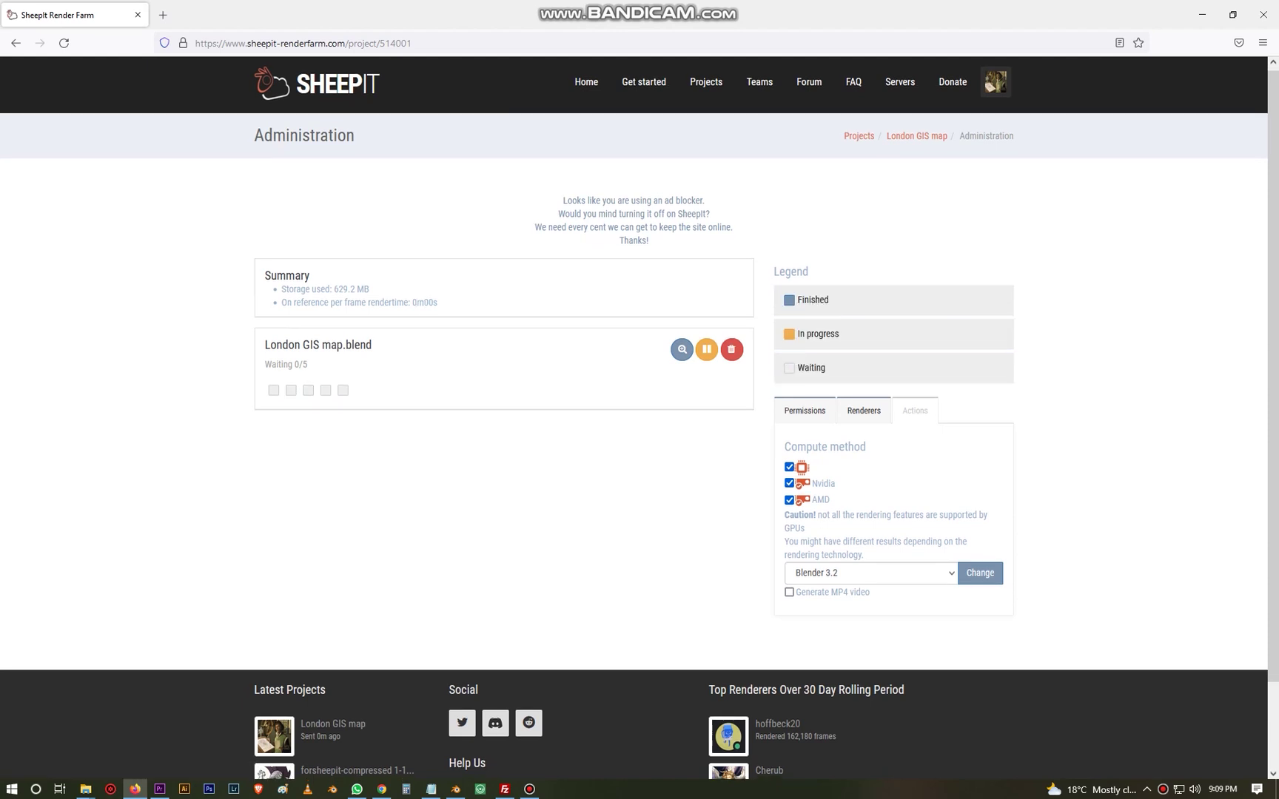
scroll(893, 304, down, 1)
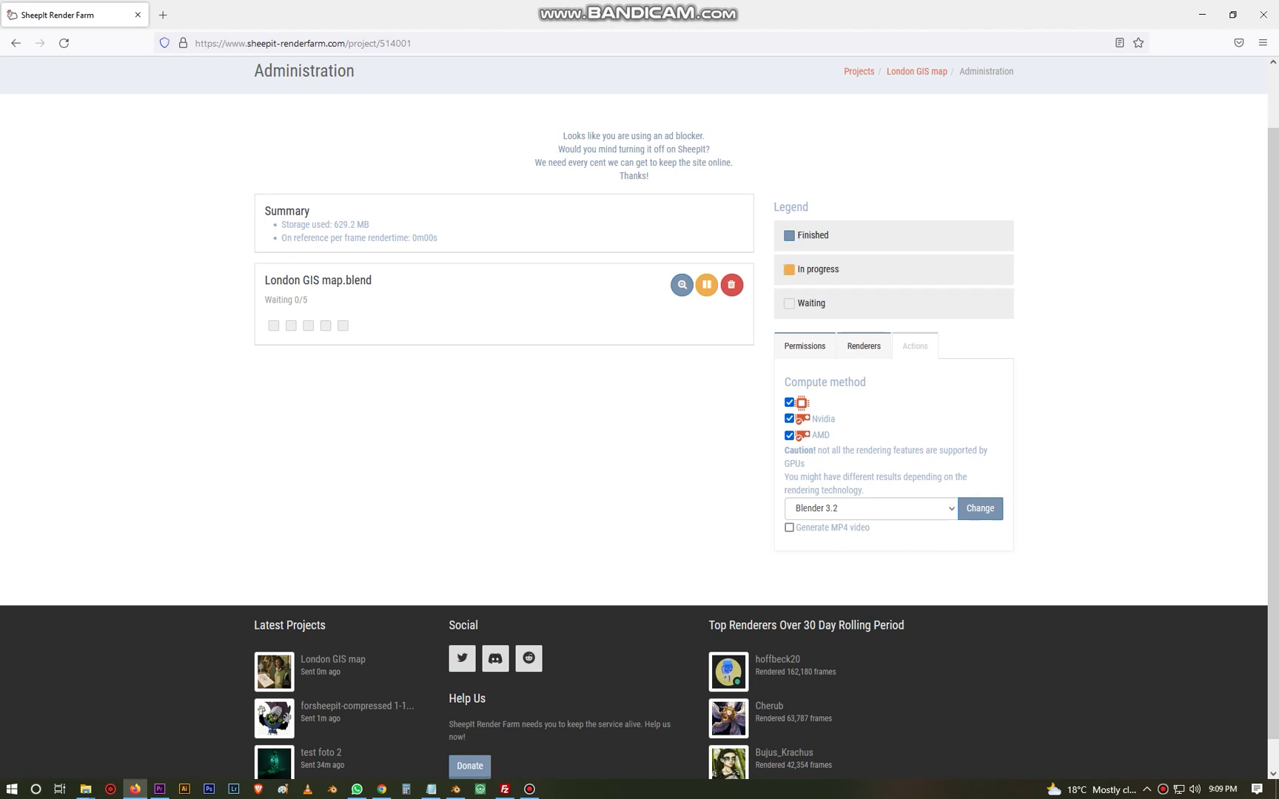
scroll(639, 418, up, 1)
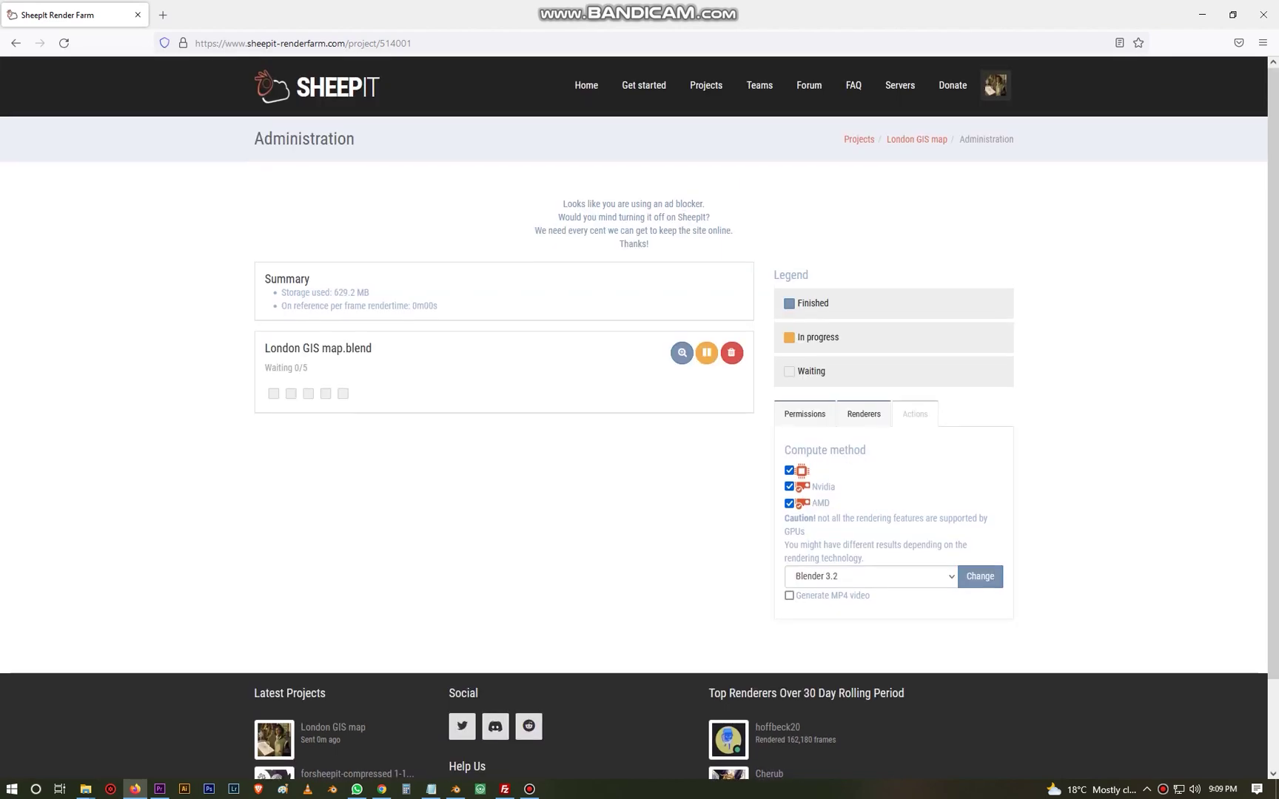